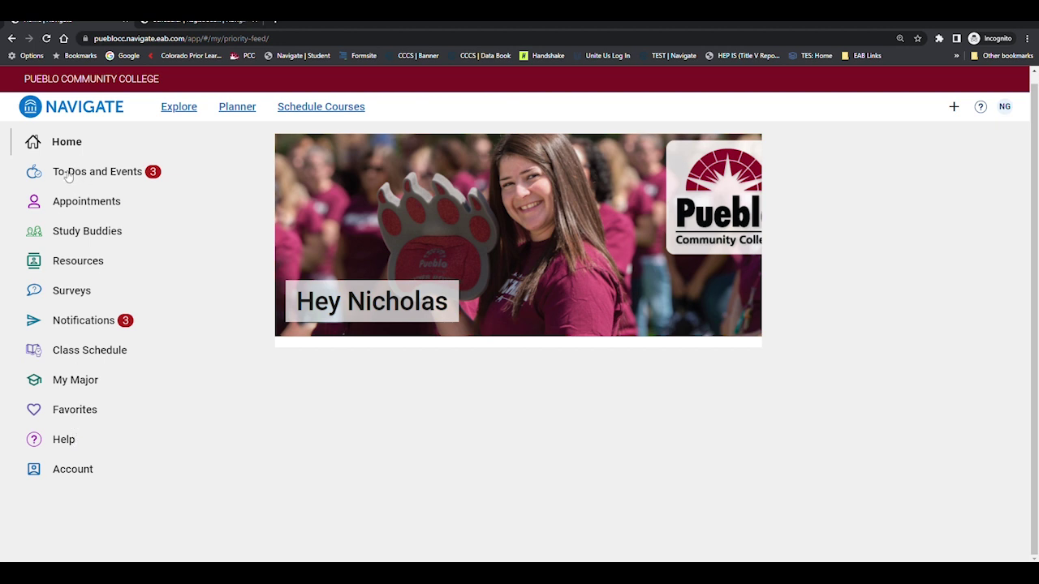
- Look at the To-Dos and Events list and the Hand Raise form under Help, and leave the form without submitting it
click(69, 174)
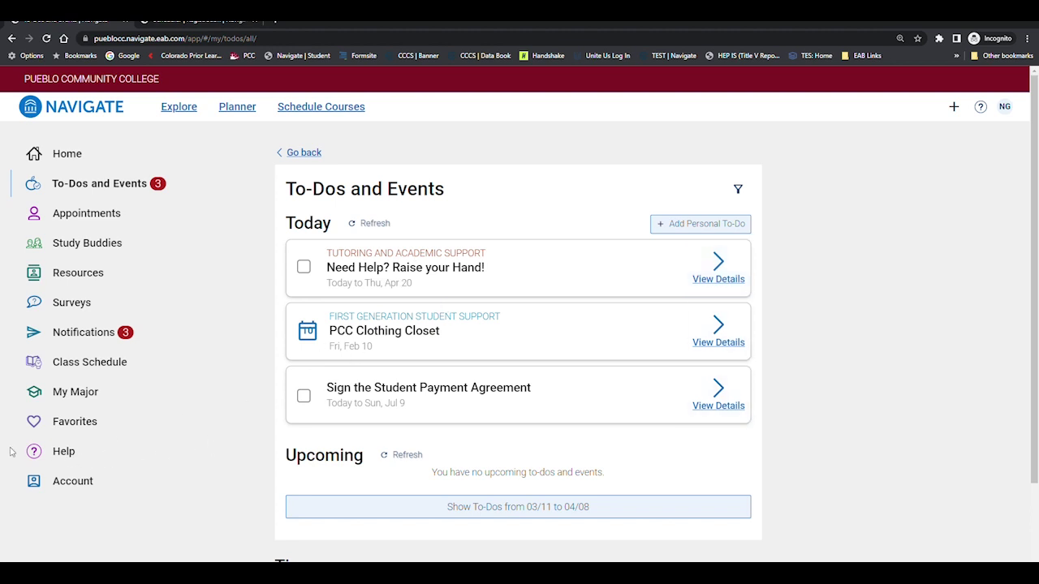
click(64, 453)
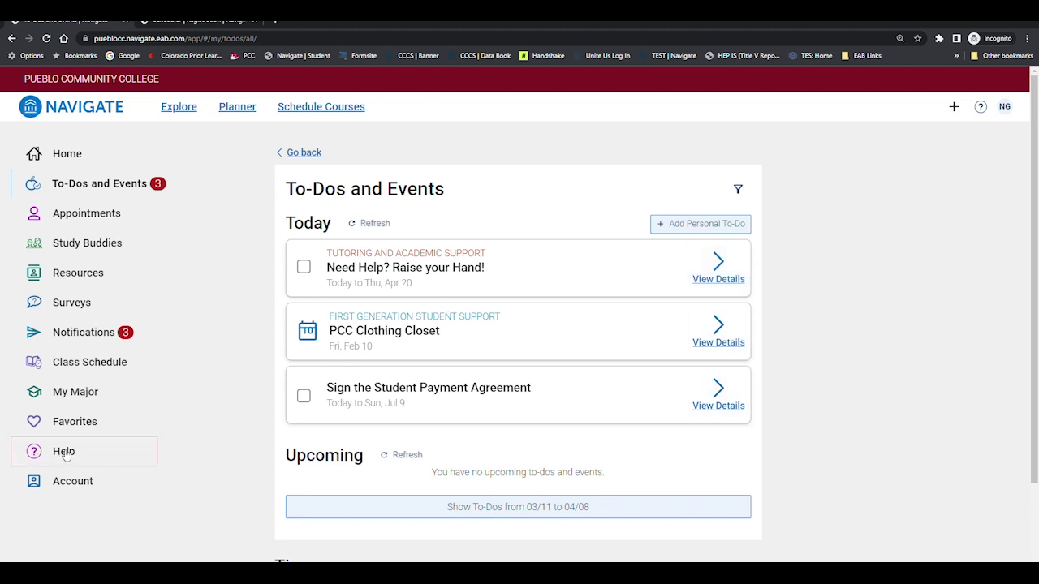
click(671, 170)
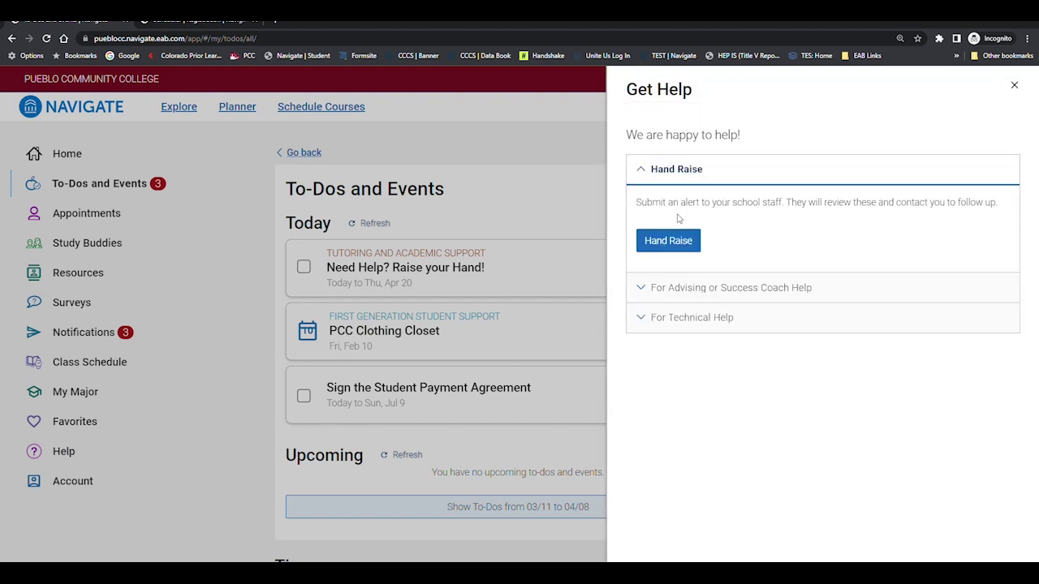
click(667, 242)
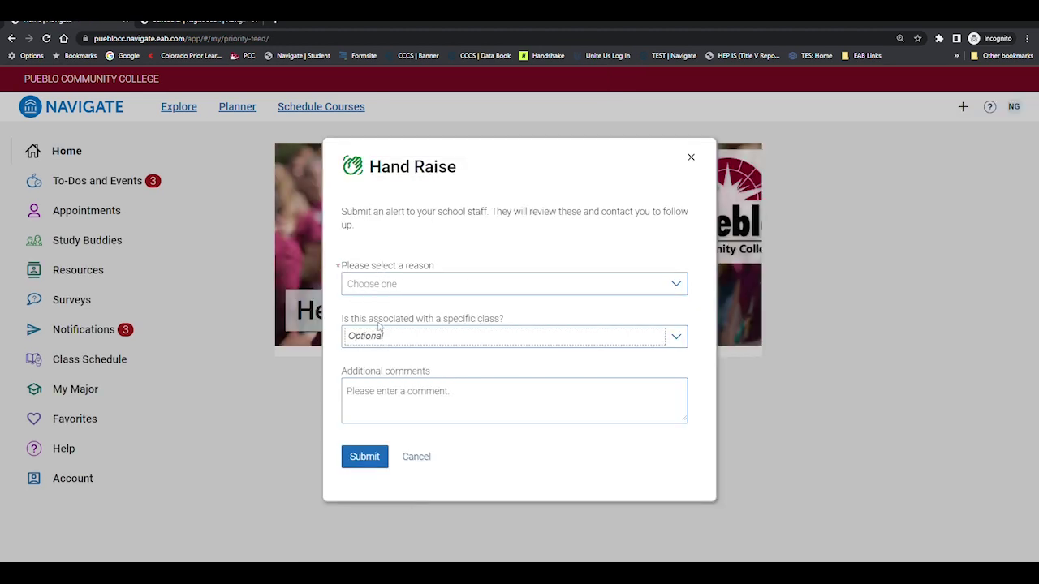
click(419, 459)
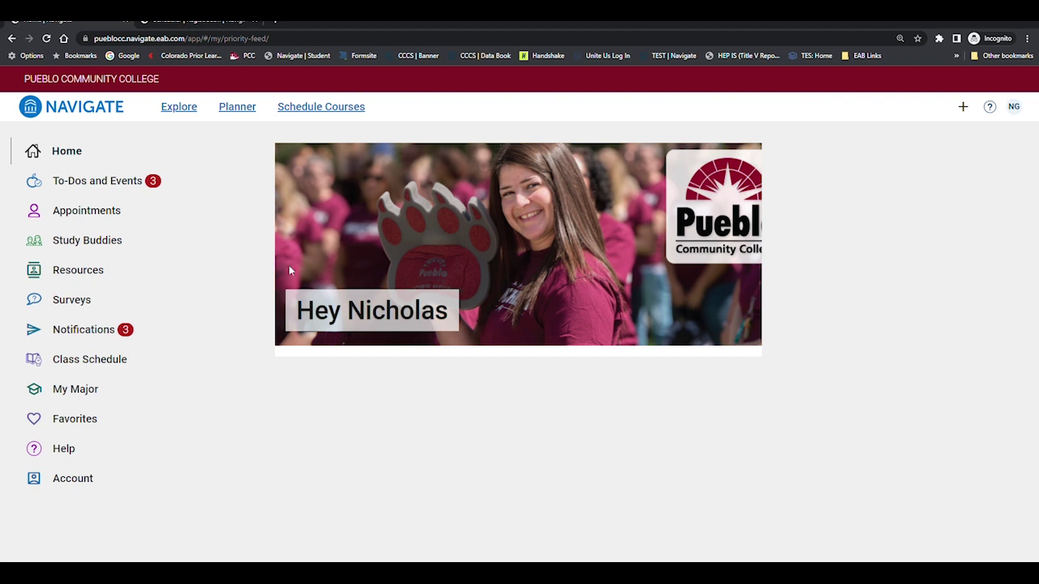
- View the details of the PCC Clothing Closet event in To-Dos and Events and return to the list
click(101, 184)
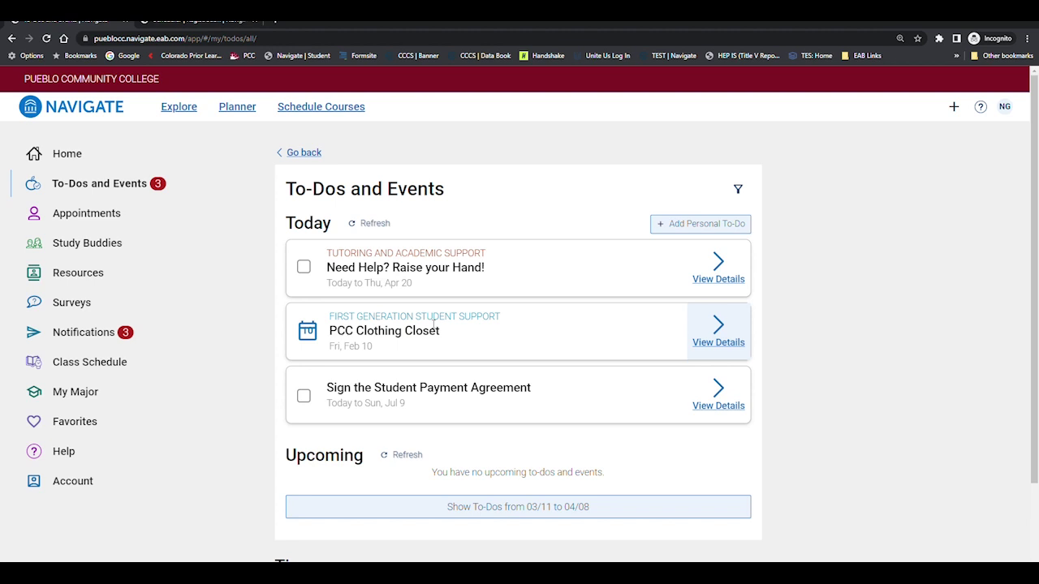
click(700, 326)
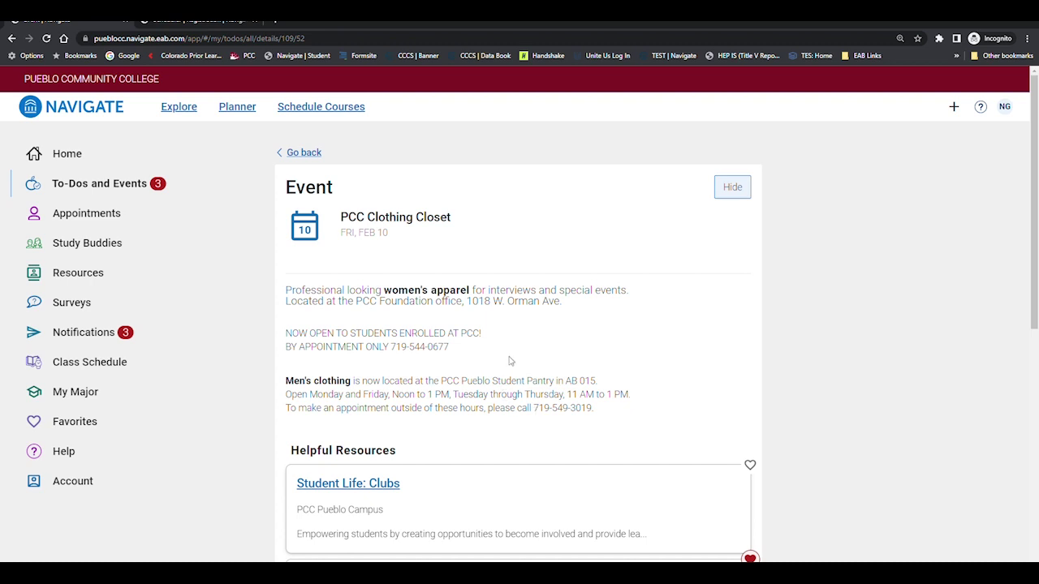
click(312, 154)
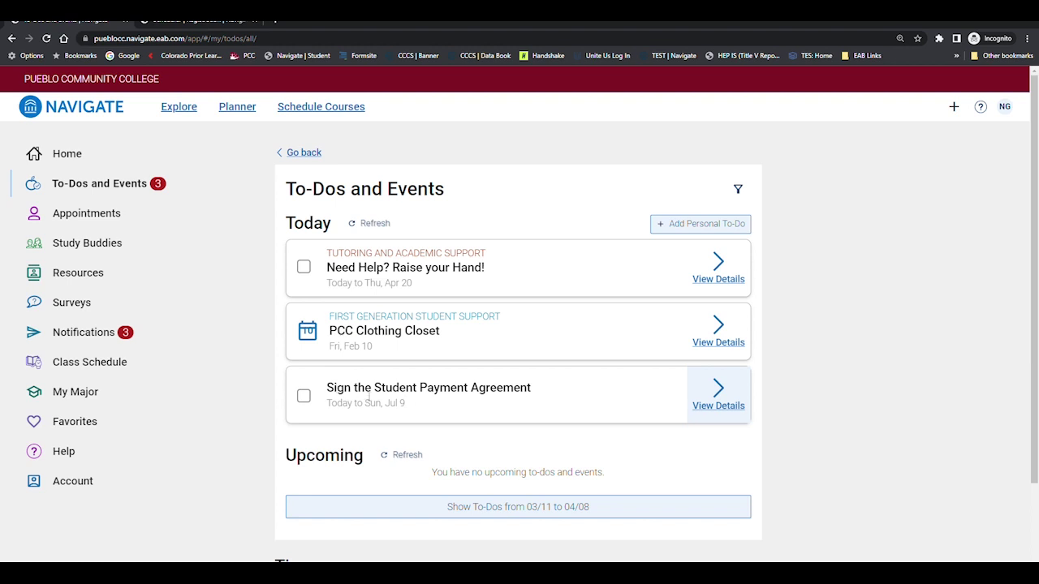
- View the Sign the Student Payment Agreement to-do with its linked agreement page, and return to the To-Dos and Events list
click(719, 394)
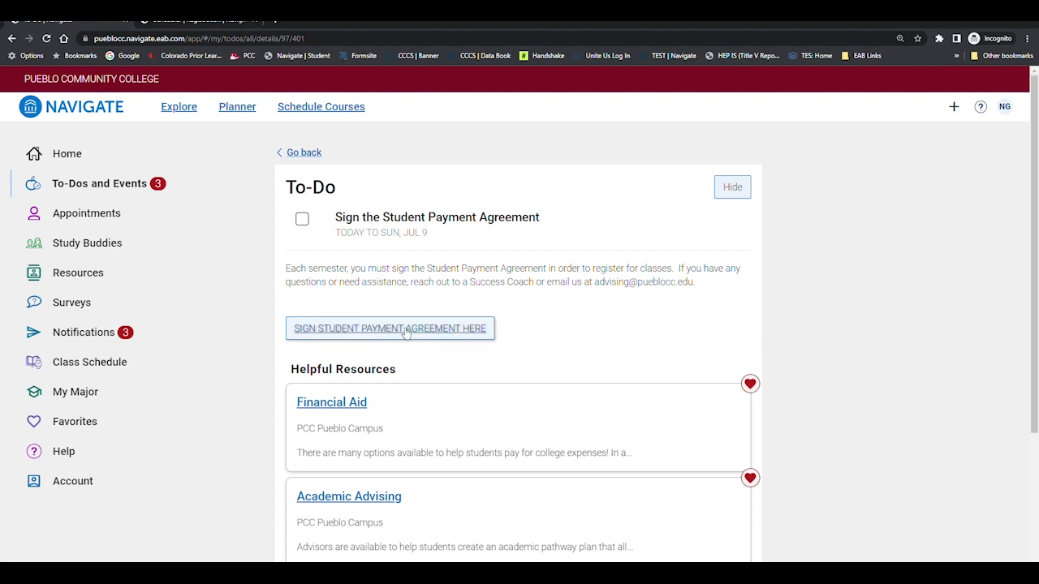
click(471, 328)
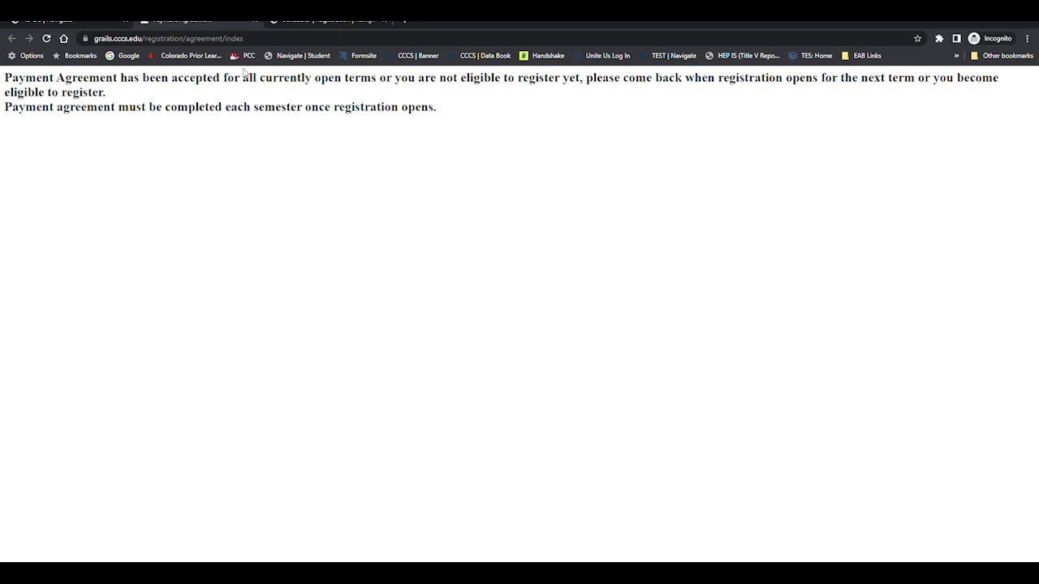
click(254, 19)
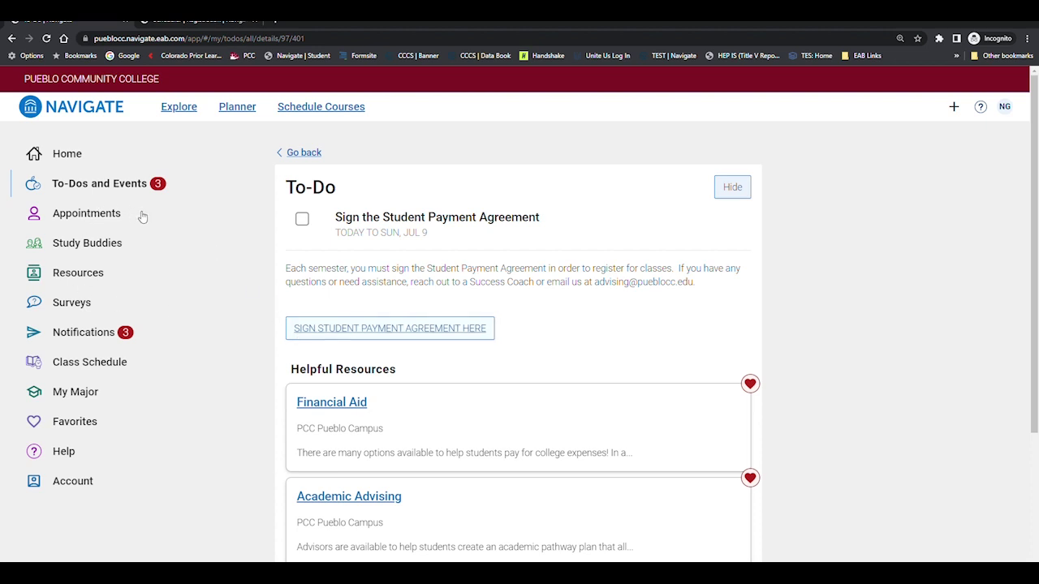
click(110, 186)
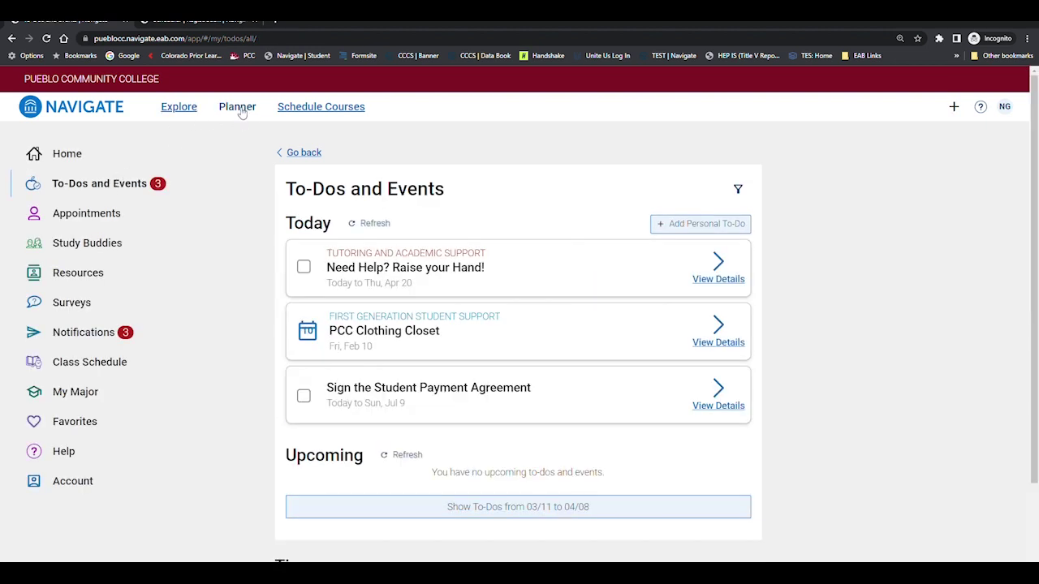
- Open the planner and bring up the list of additional templates
click(239, 109)
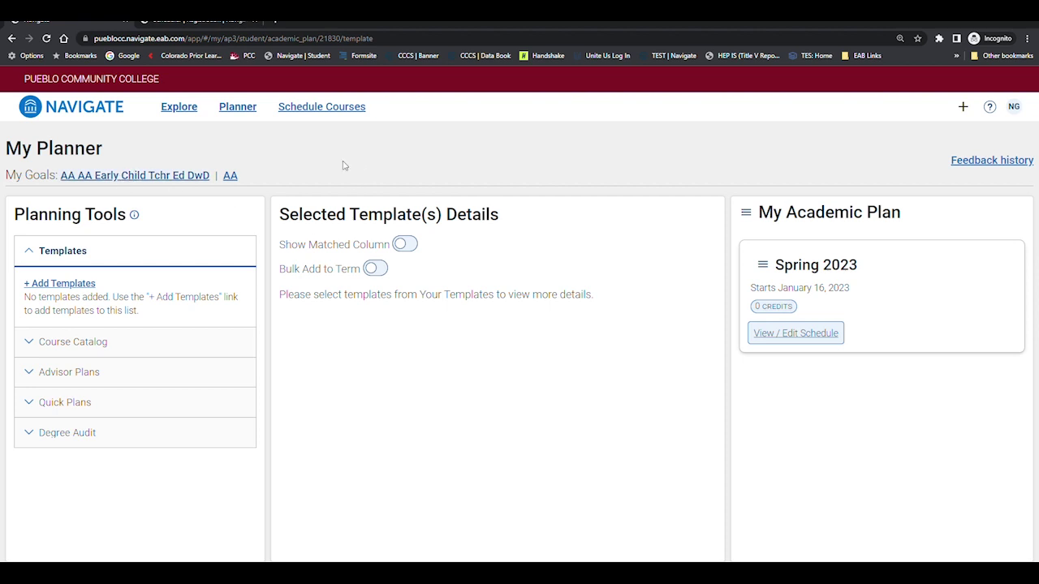
click(59, 285)
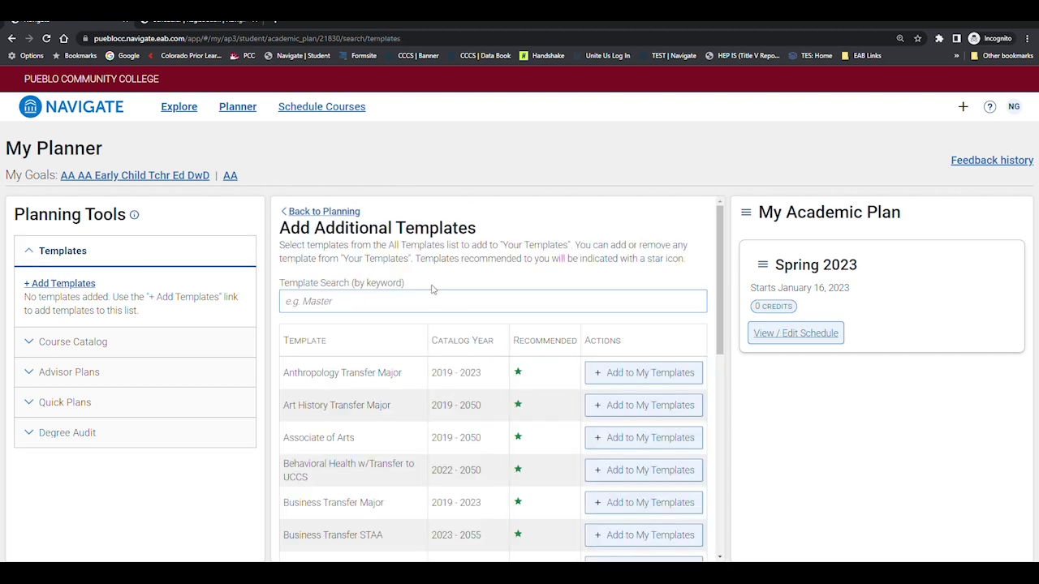
scroll(498, 329, down, 6)
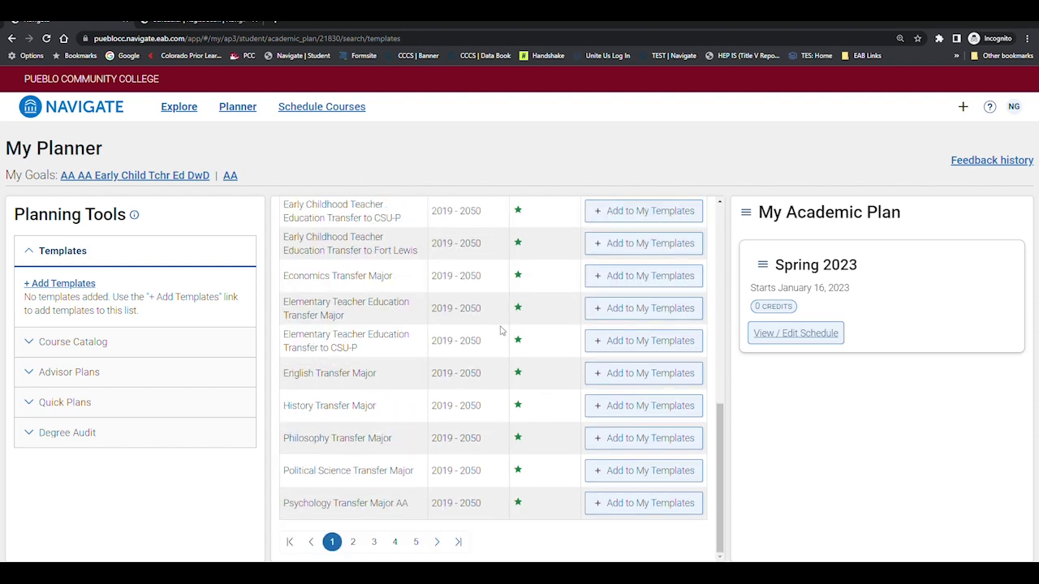
scroll(501, 330, up, 6)
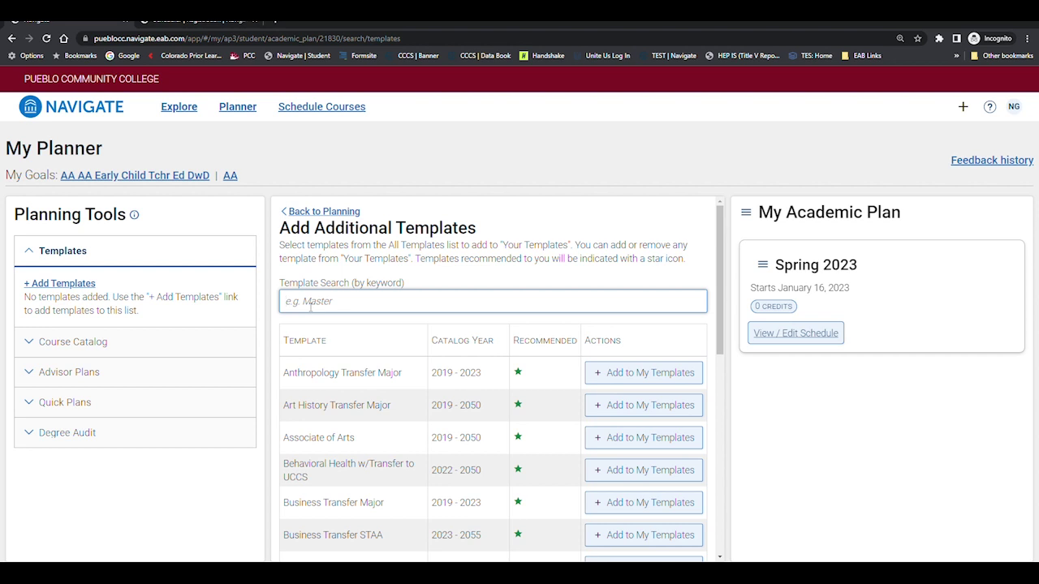
- Search the templates for "Early", add Early Childhood Teacher Education Transfer Major to My Templates, and return to planning
click(310, 302)
text(Early)
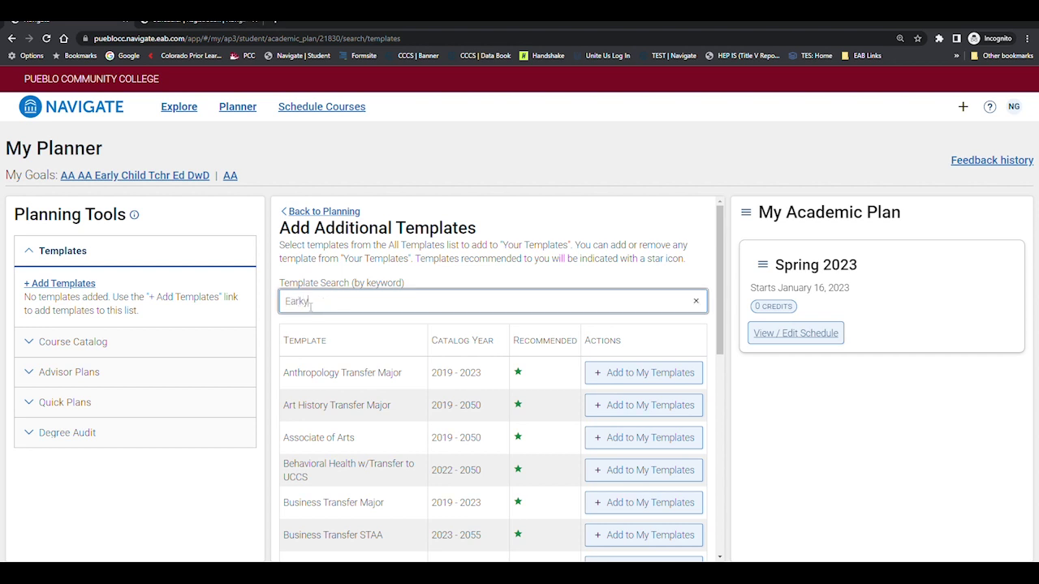
key(BackSpace)
key(BackSpace)
text(l)
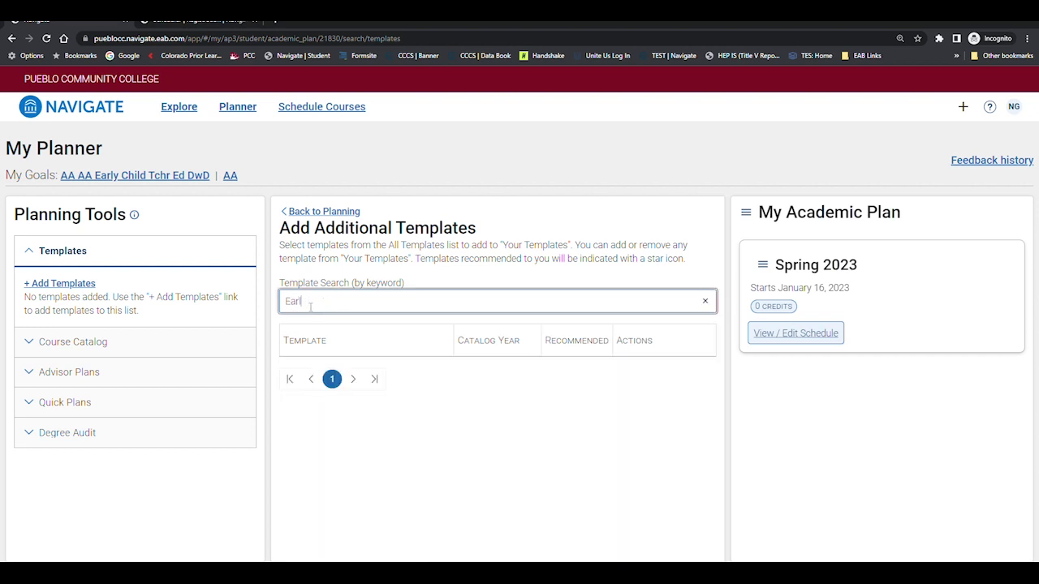
text(y)
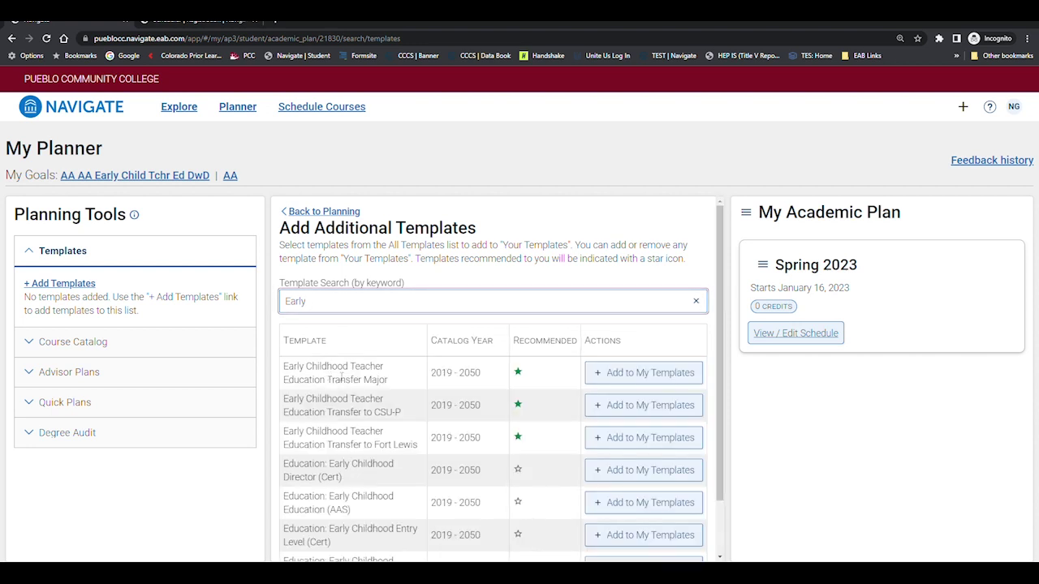
click(644, 373)
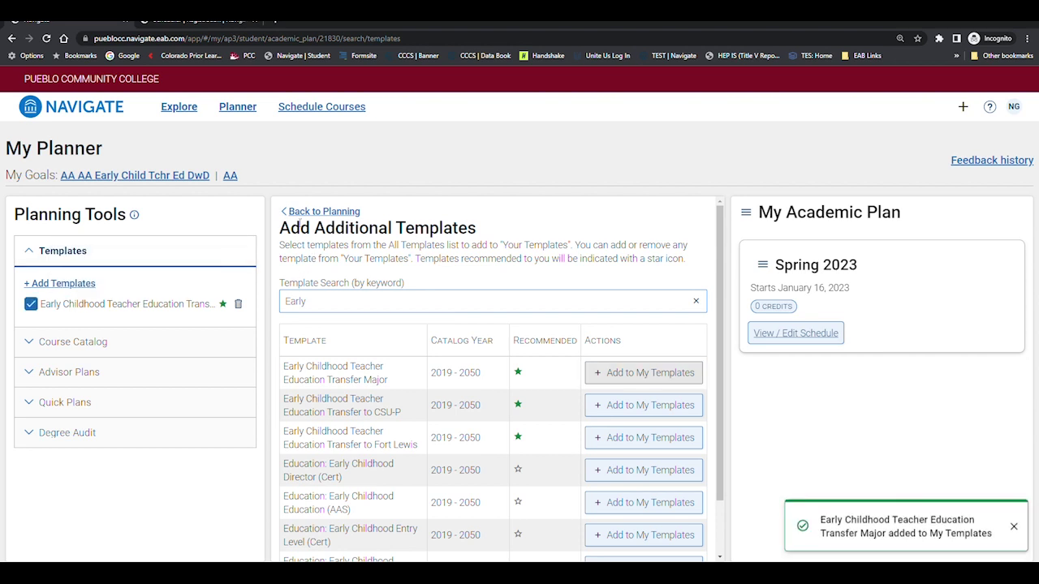
click(300, 212)
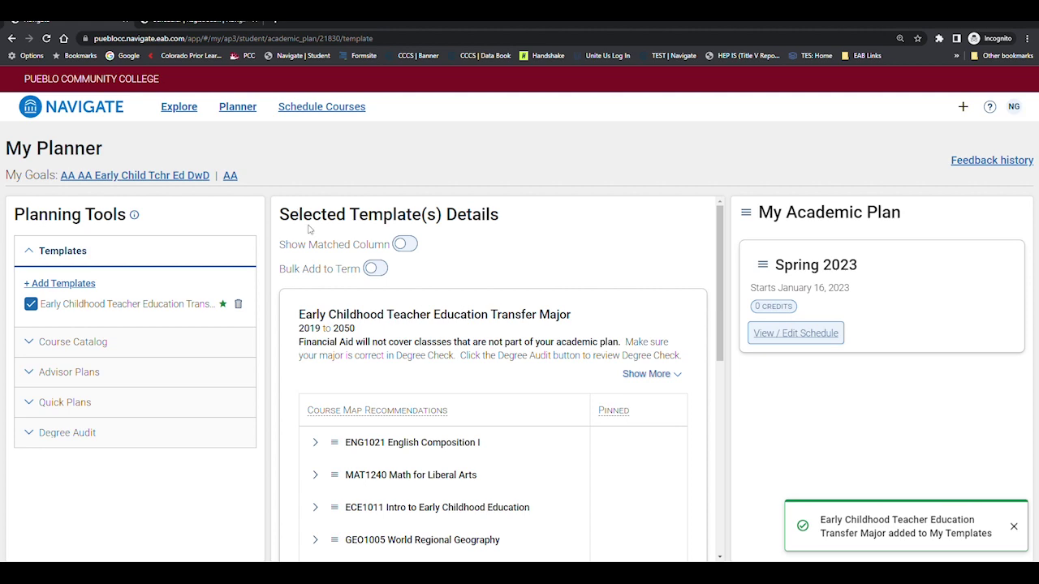
- Add the terms Summer 2023, Fall 2023 and Spring 2024 to My Academic Plan
drag(719, 232, 695, 202)
click(747, 215)
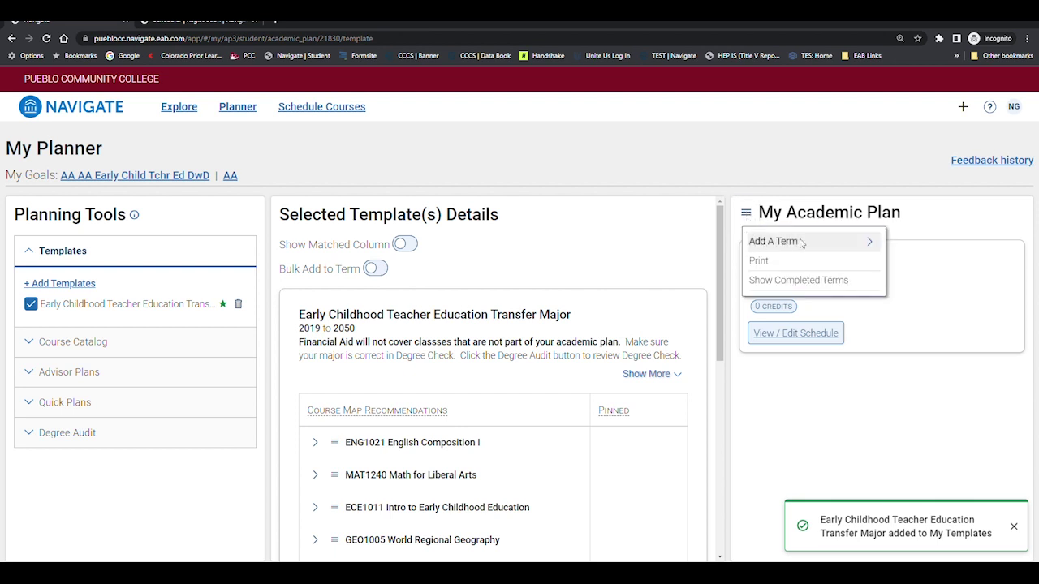
mouse_move(772, 243)
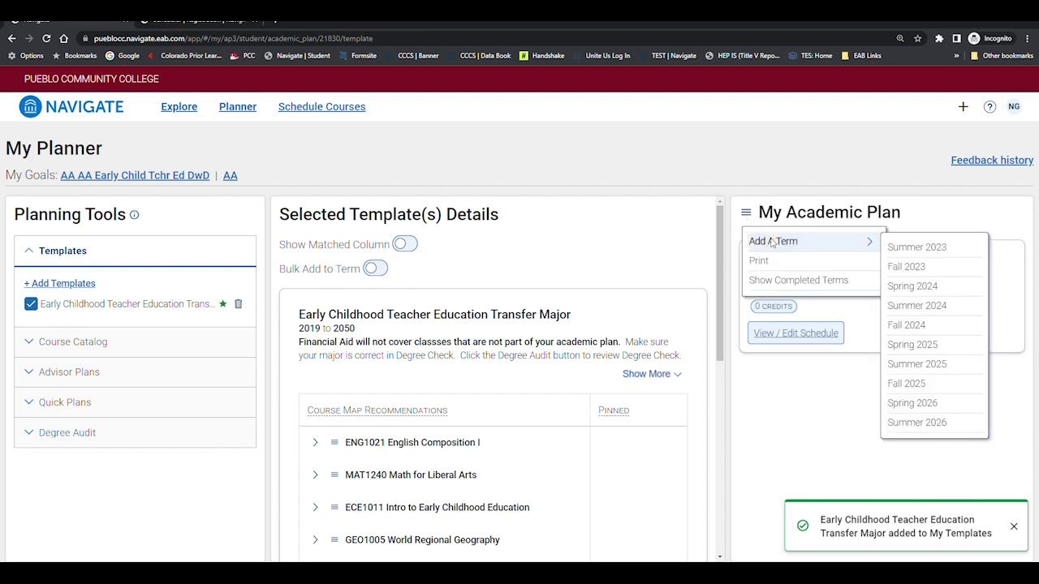
click(893, 247)
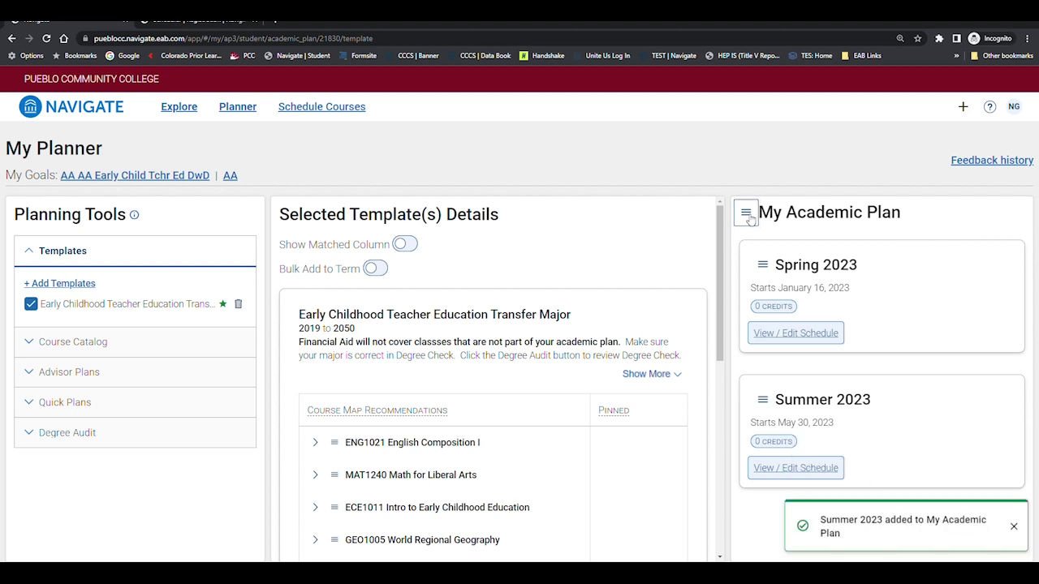
click(746, 212)
mouse_move(865, 242)
click(895, 247)
click(746, 214)
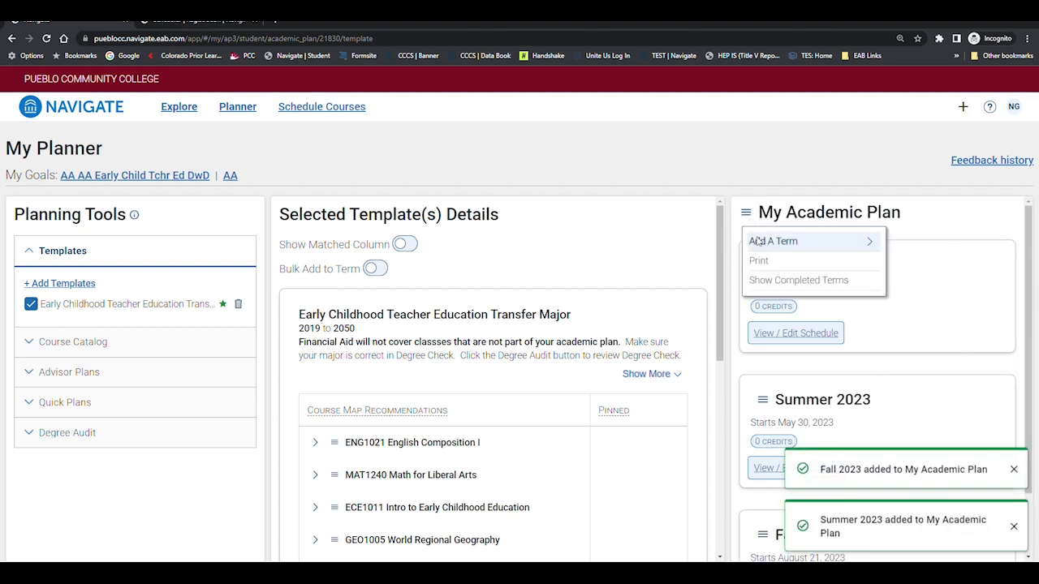
mouse_move(811, 242)
click(912, 250)
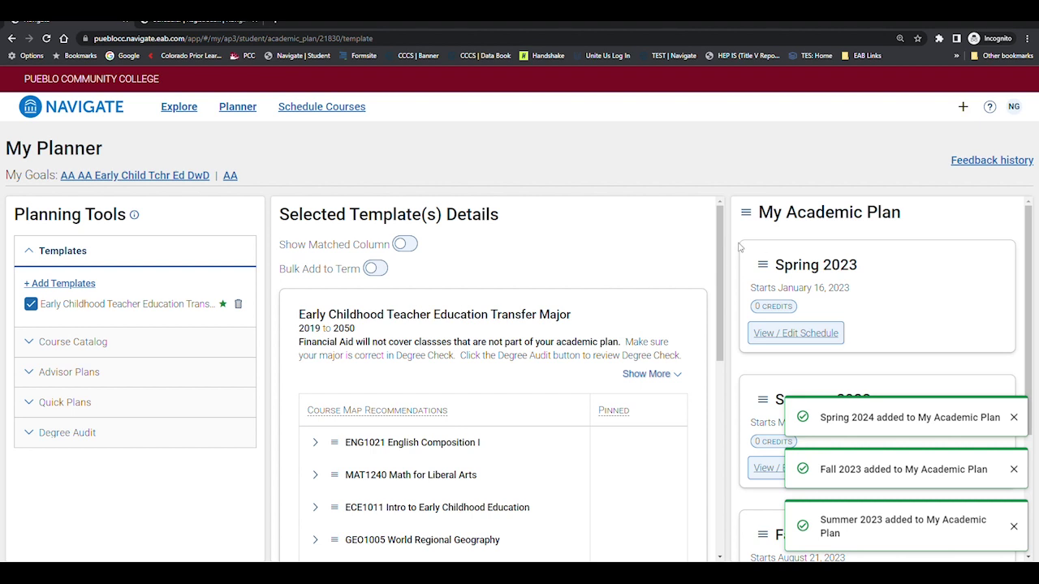
- Turn on Show Matched Column and Bulk Add to Term for the selected template
drag(720, 241, 722, 252)
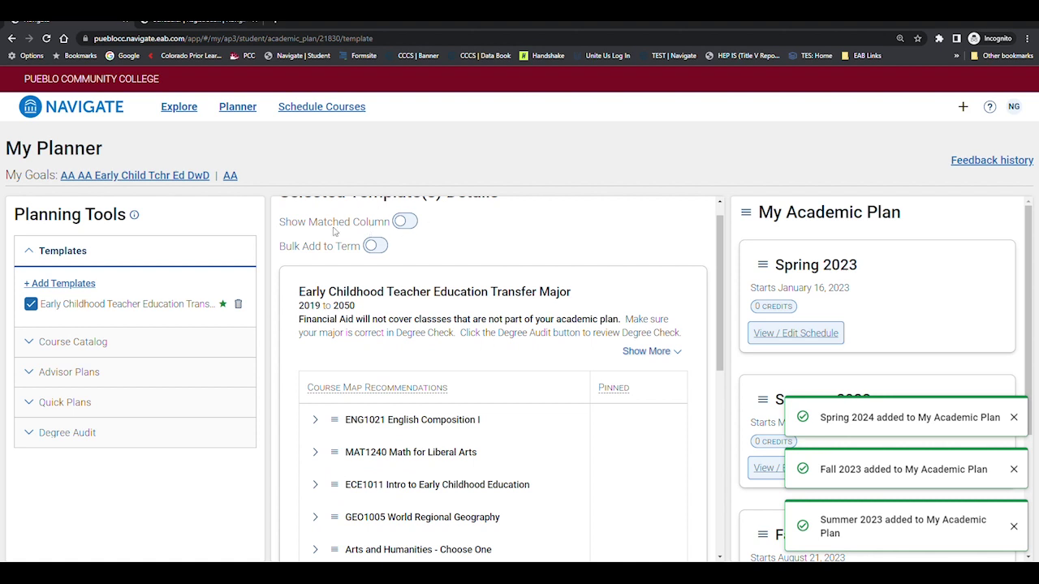
click(405, 221)
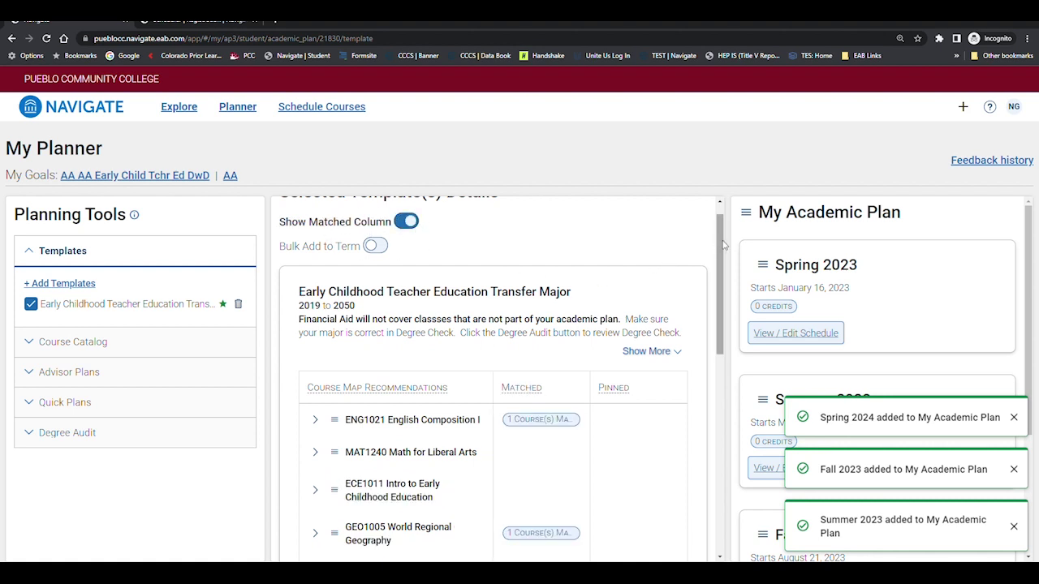
drag(723, 246, 723, 223)
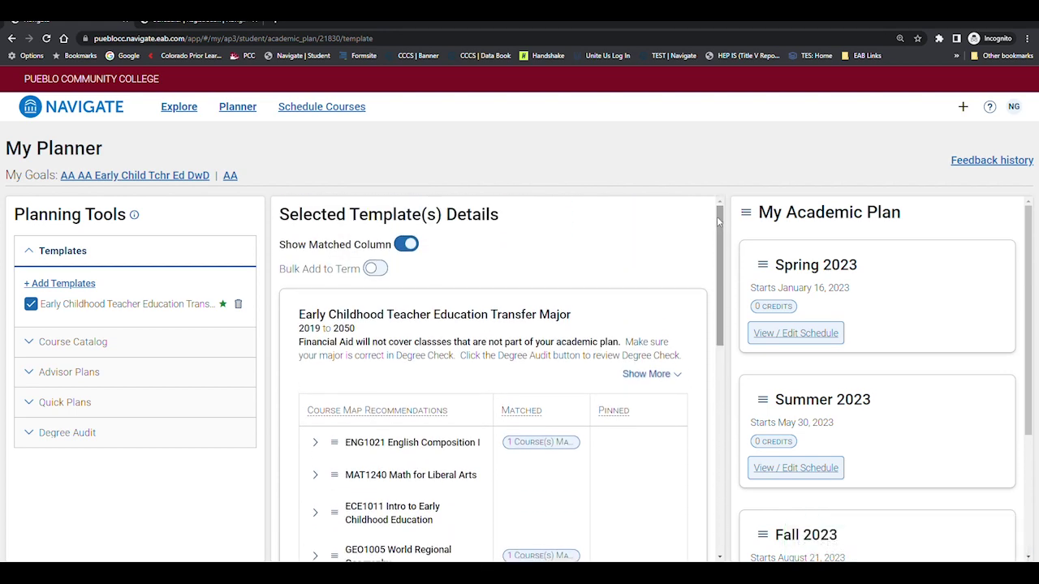
click(375, 269)
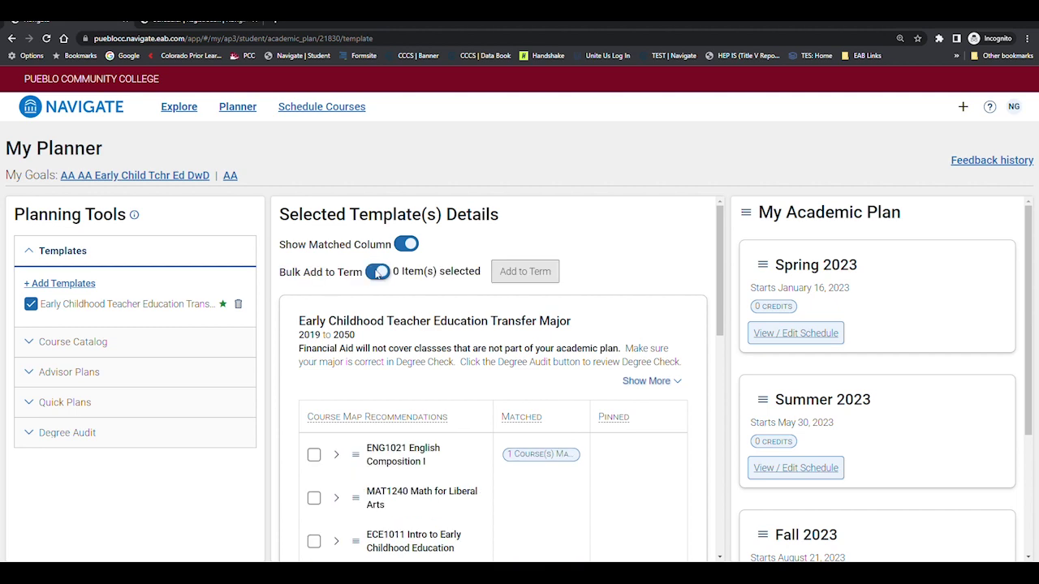
- Select MAT1240 Math for Liberal Arts in the course map recommendations for bulk adding
drag(719, 230, 725, 280)
scroll(716, 243, down, 1)
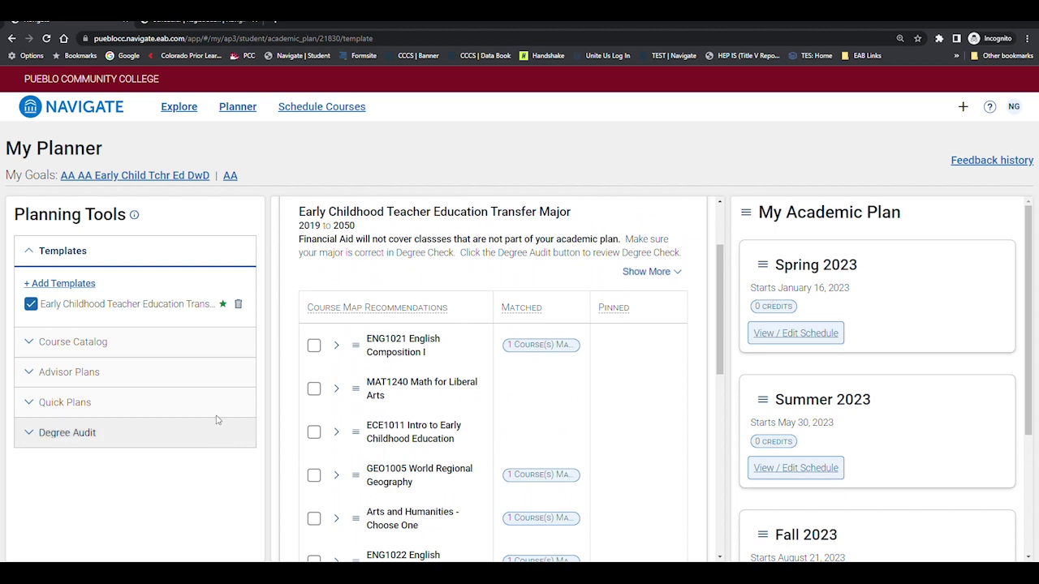
click(314, 391)
- Select the History - Choose One placeholder and its HIS1210 US History to Reconst course in the course map recommendations
scroll(393, 420, down, 2)
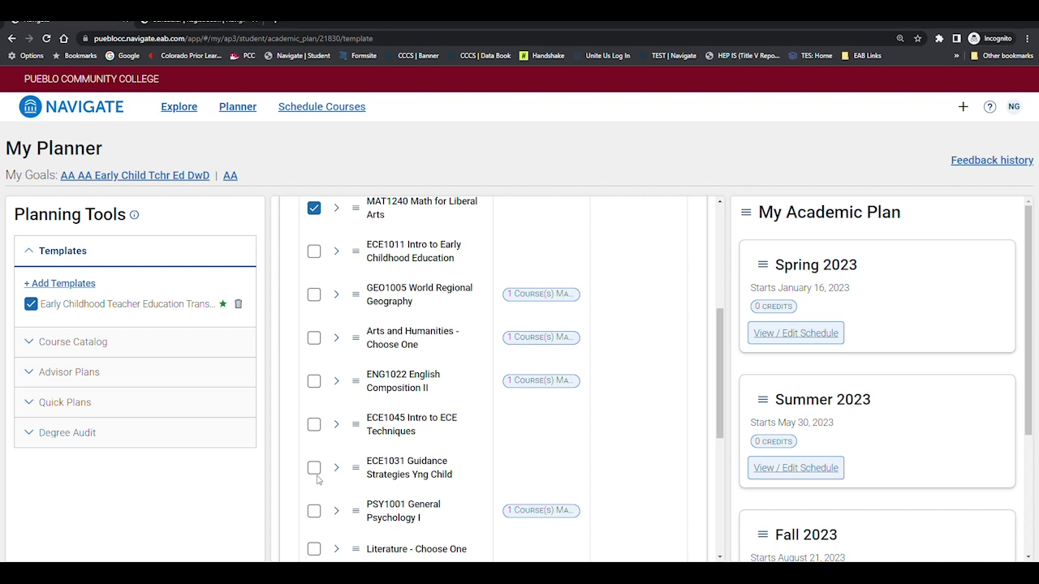
scroll(317, 487, down, 2)
scroll(325, 500, down, 2)
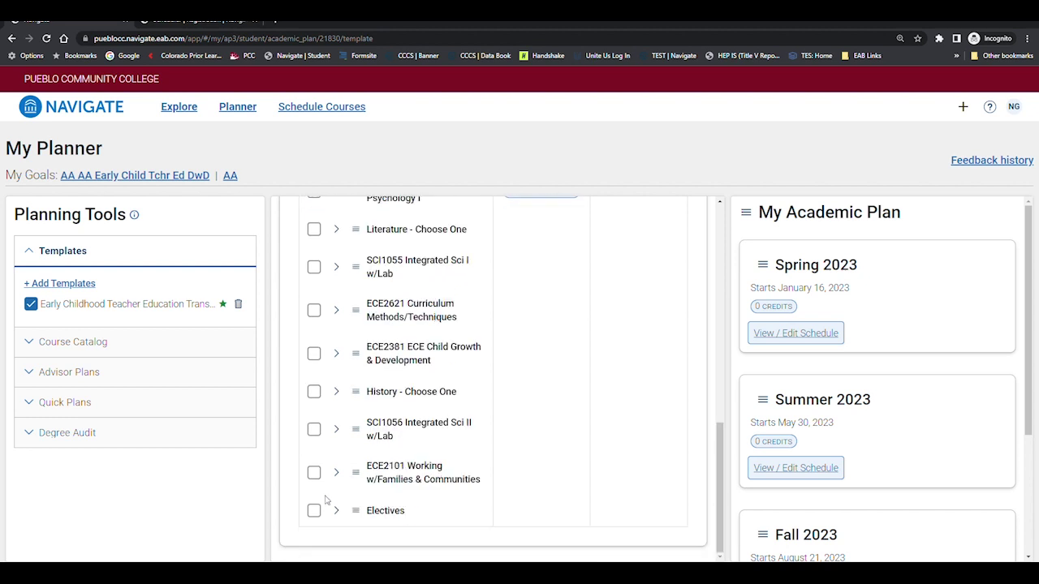
click(316, 392)
click(336, 392)
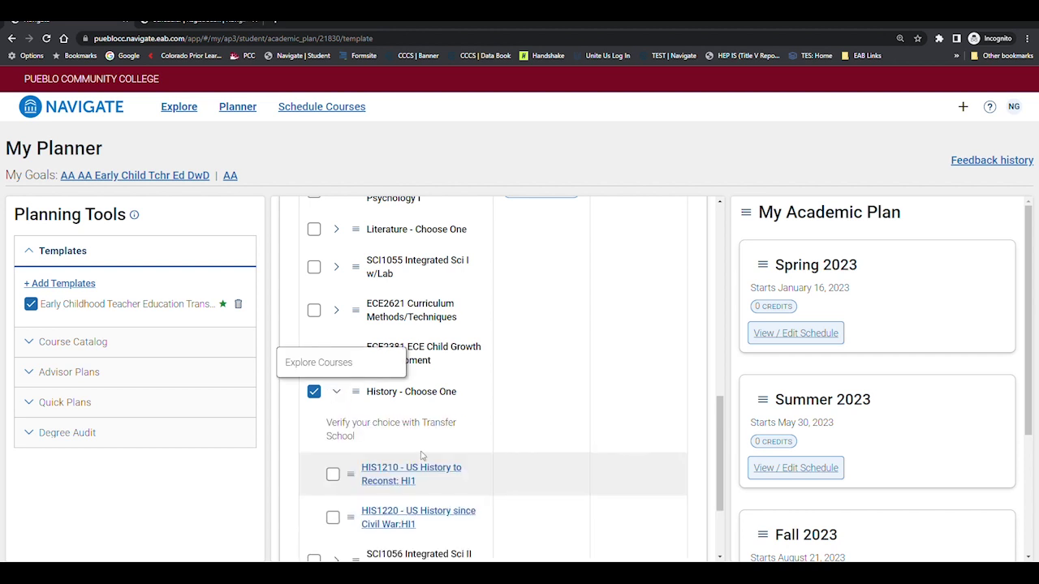
scroll(388, 417, down, 2)
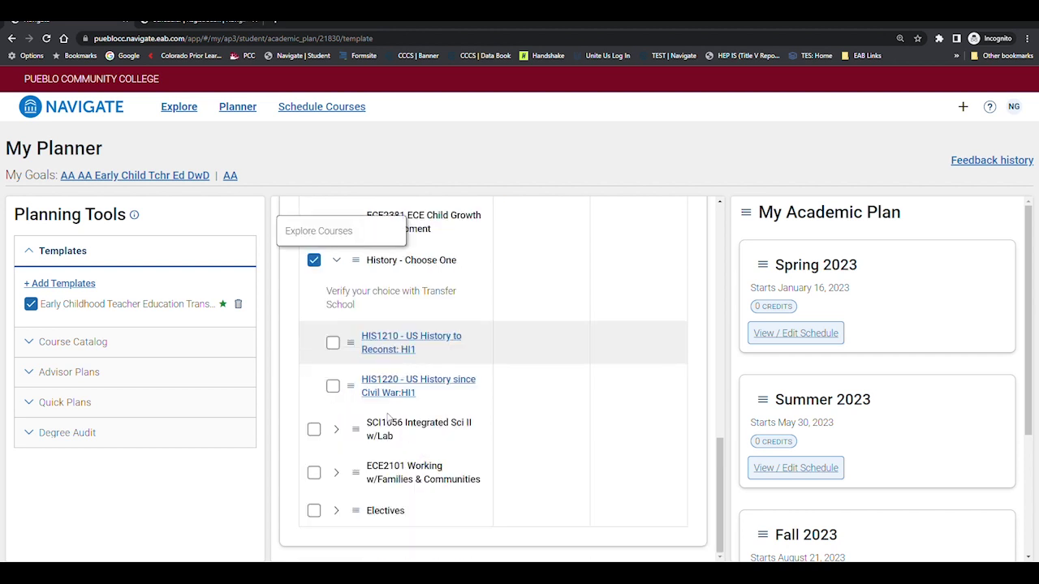
click(334, 343)
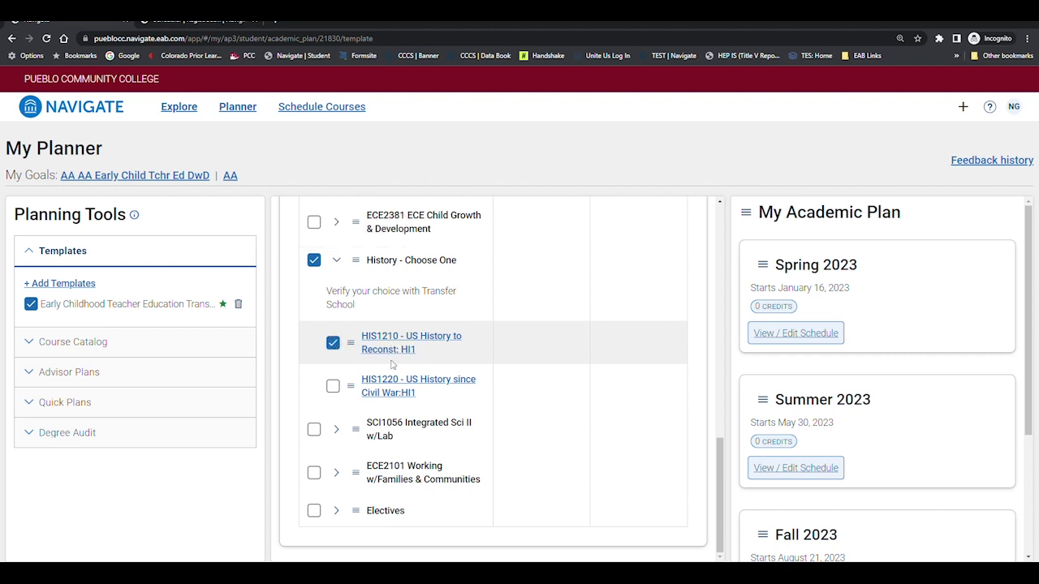
- Bulk add the selected math and history items to Summer 2023 and dismiss the notifications
scroll(535, 361, up, 2)
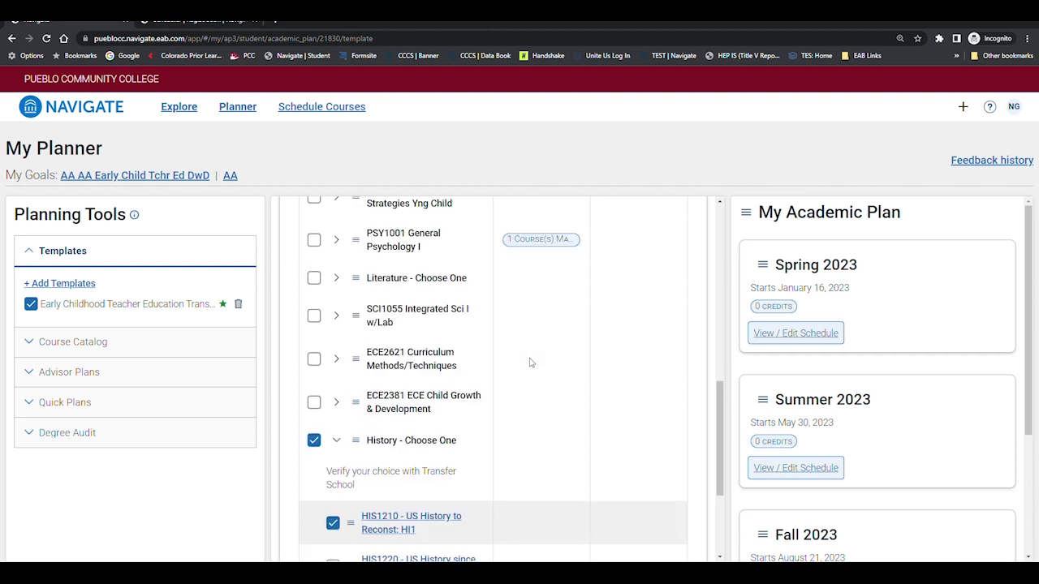
scroll(529, 363, up, 7)
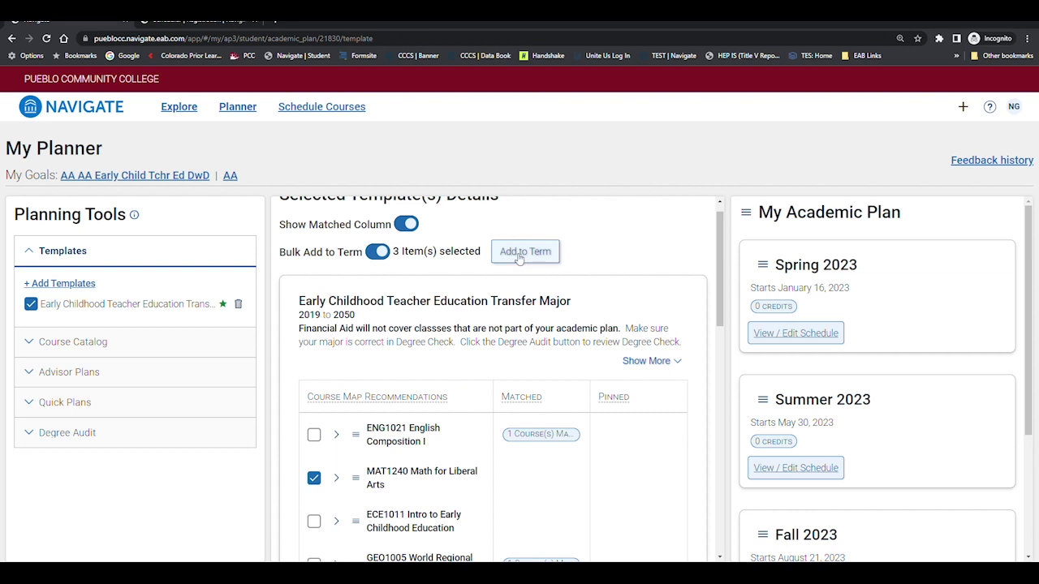
click(520, 253)
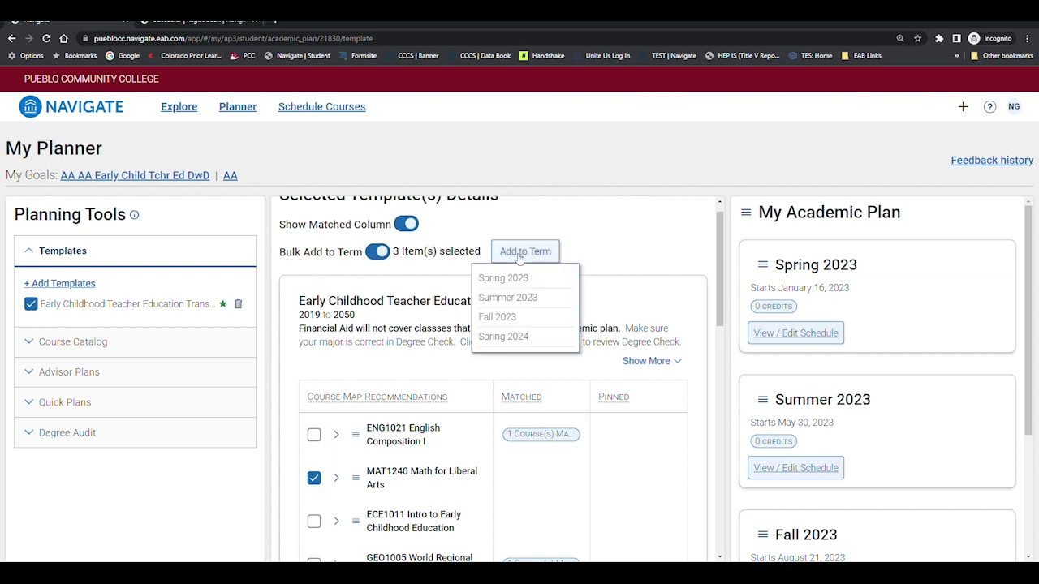
click(523, 300)
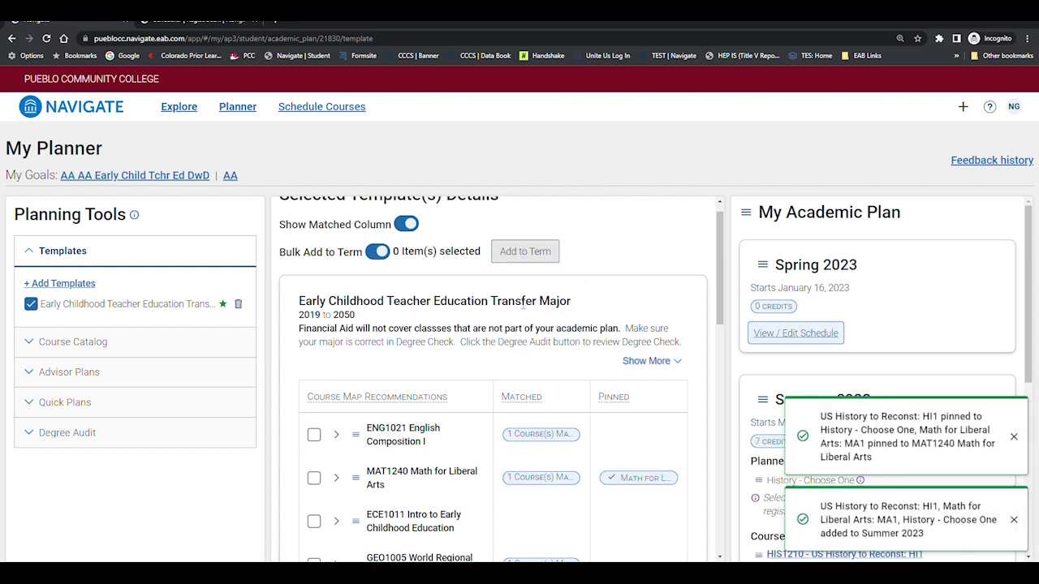
click(1013, 437)
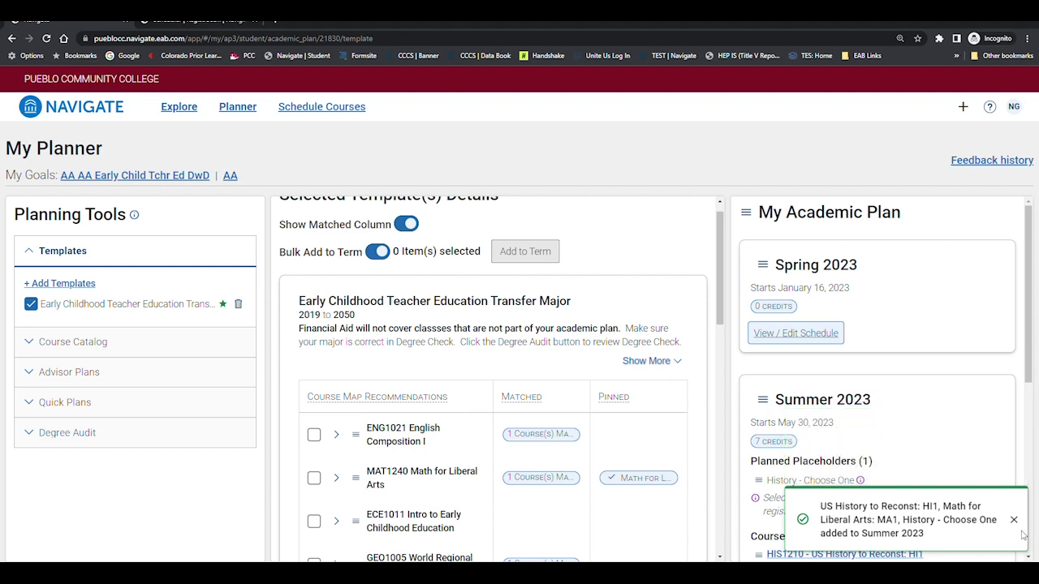
click(1010, 520)
- Review the courses planned for Summer 2023 and the Matched and Pinned columns of the course map recommendations
scroll(958, 487, down, 2)
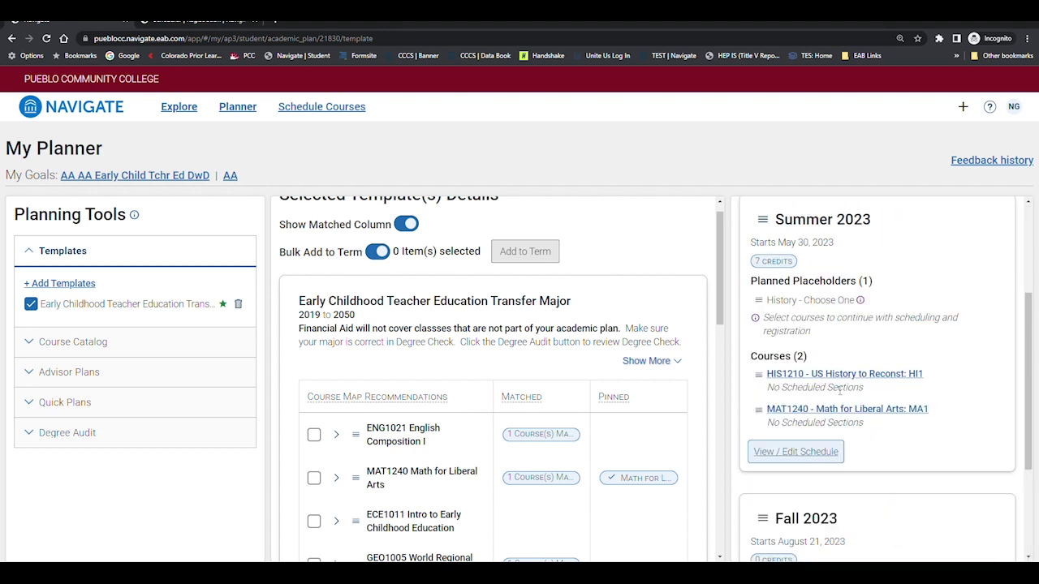
scroll(503, 296, down, 3)
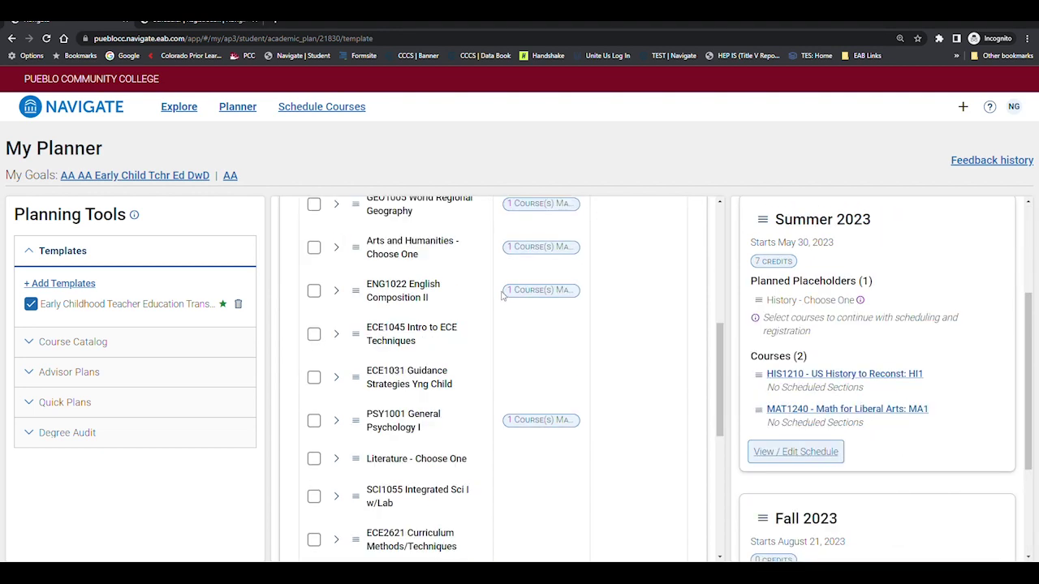
scroll(503, 296, up, 3)
scroll(503, 295, down, 2)
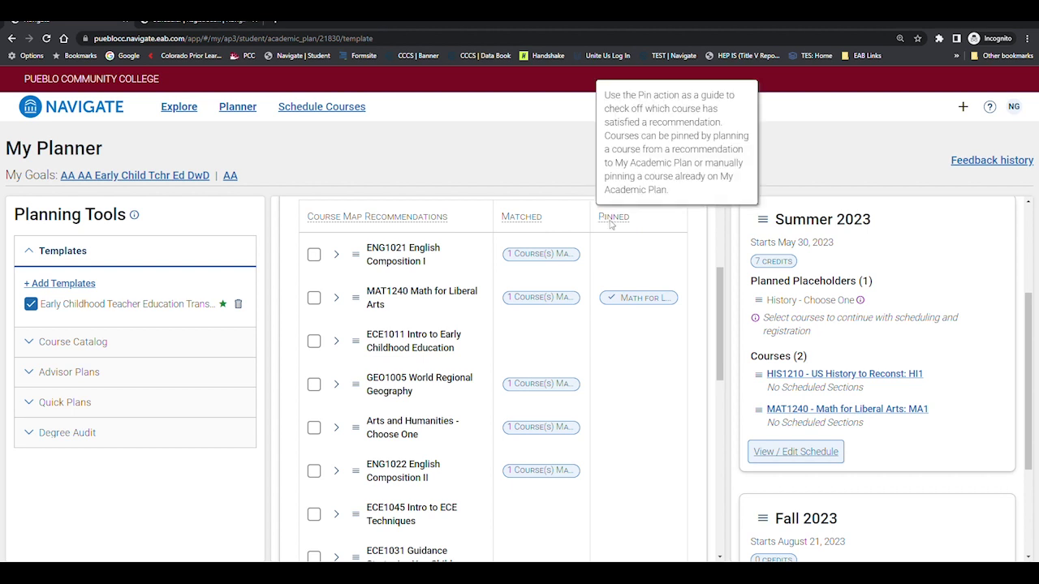
scroll(637, 302, down, 4)
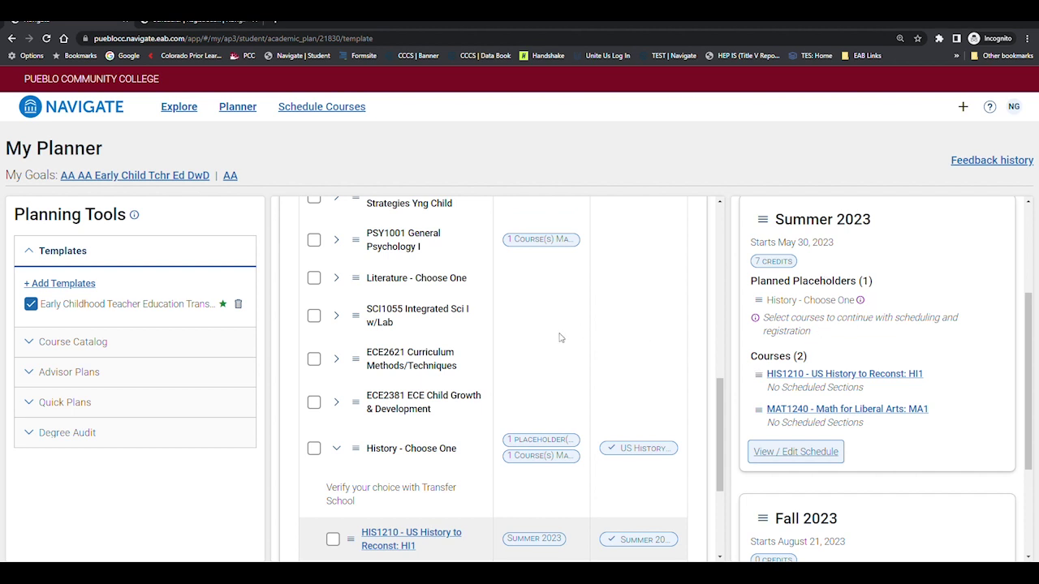
scroll(563, 336, up, 5)
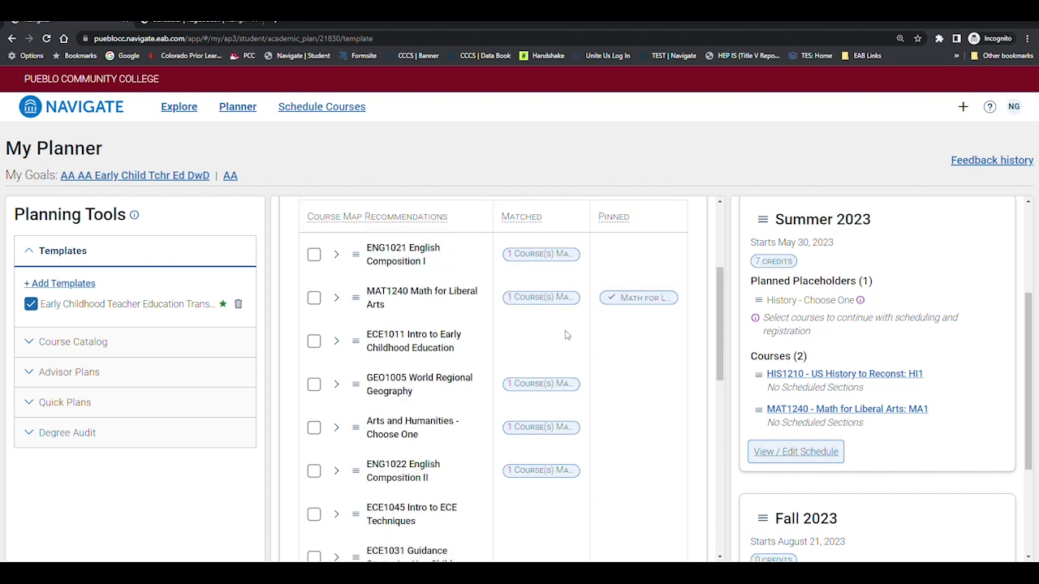
- Select the courses ECE1011 Intro to Early Childhood Educ and ECE1031 Guidance Strategies Yng Child under their recommendations
click(336, 341)
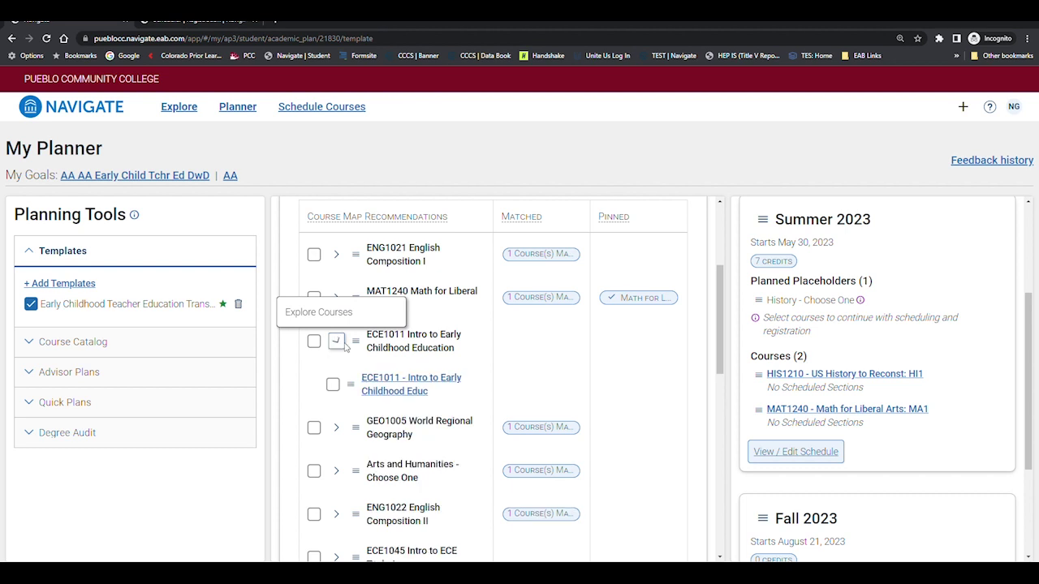
click(335, 384)
scroll(339, 384, down, 2)
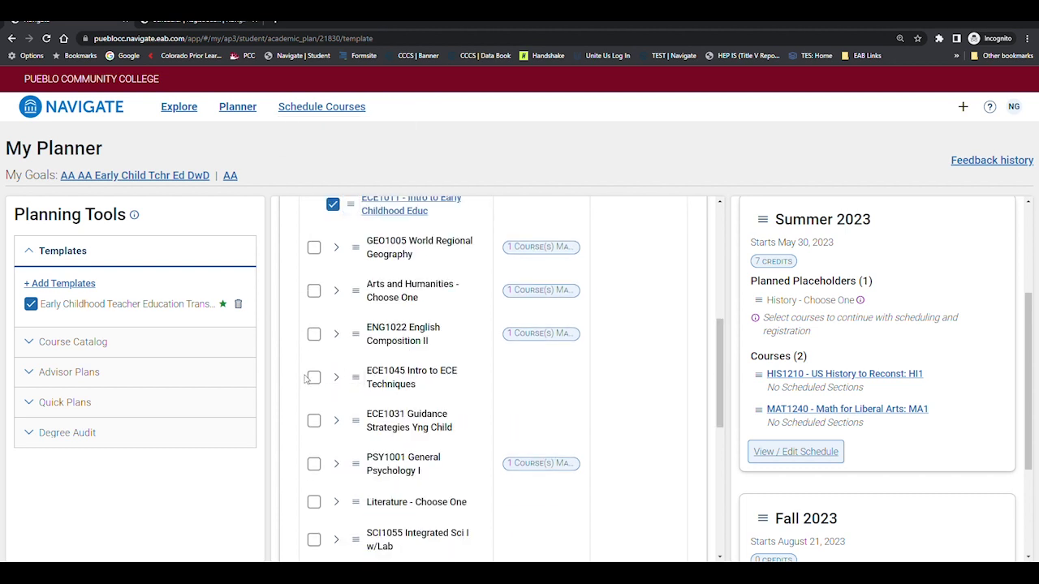
click(336, 420)
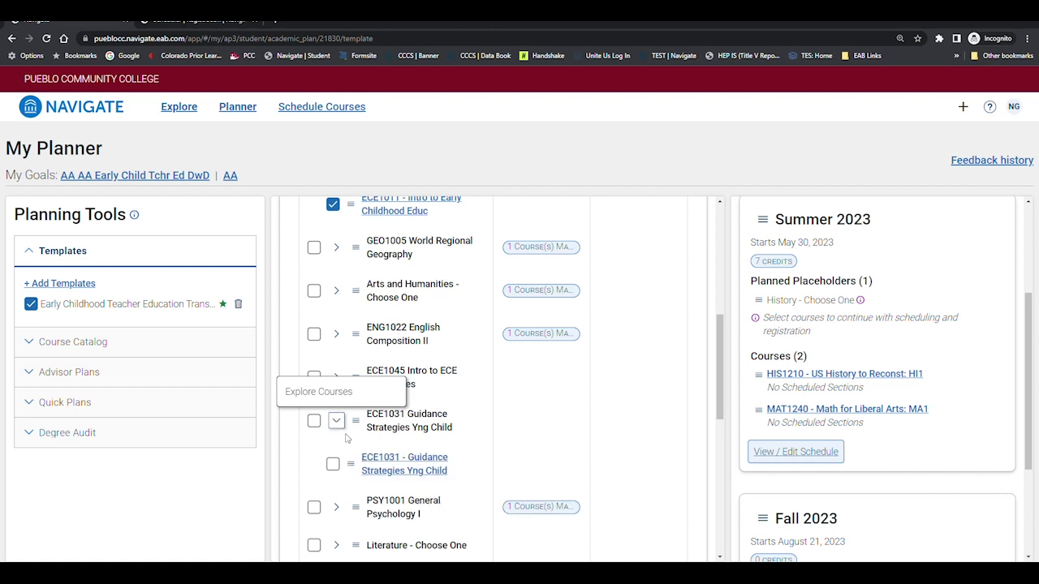
click(334, 465)
- Select SCI1055 Integrated Sci I w/Lab and, under Literature - Choose One, LIT2055 Children's Literature
scroll(395, 456, down, 2)
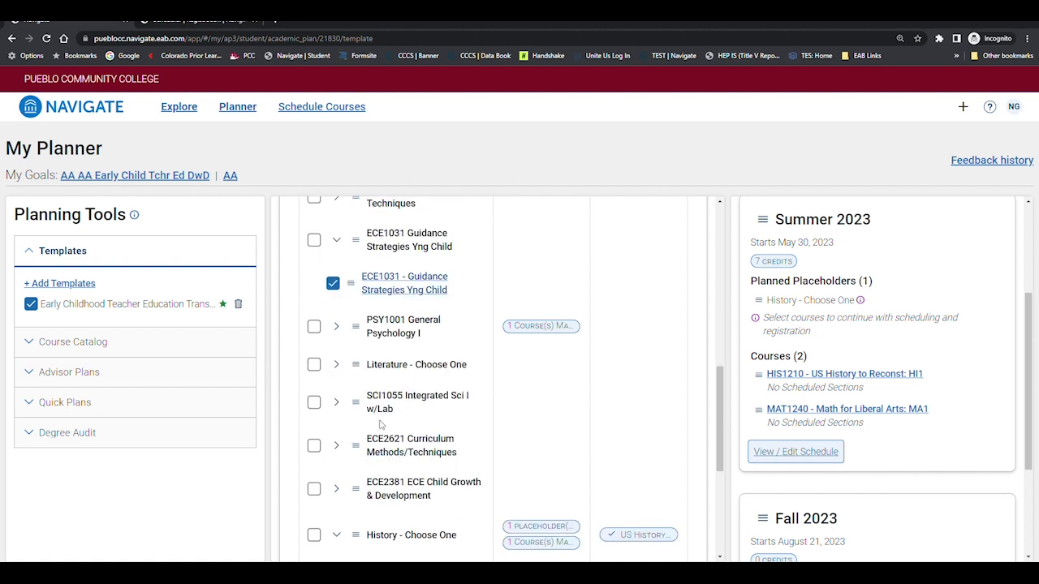
click(336, 402)
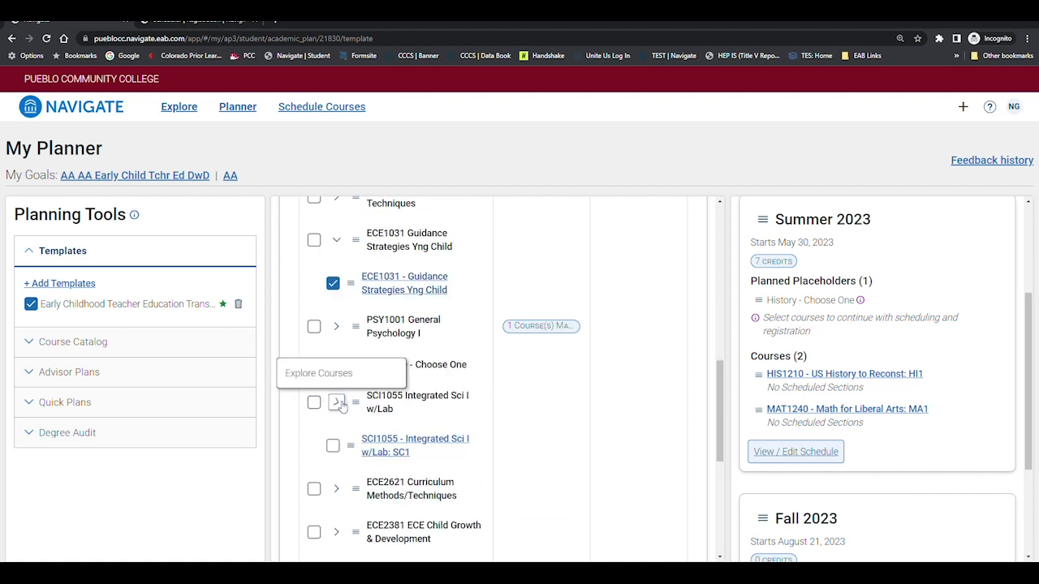
click(340, 445)
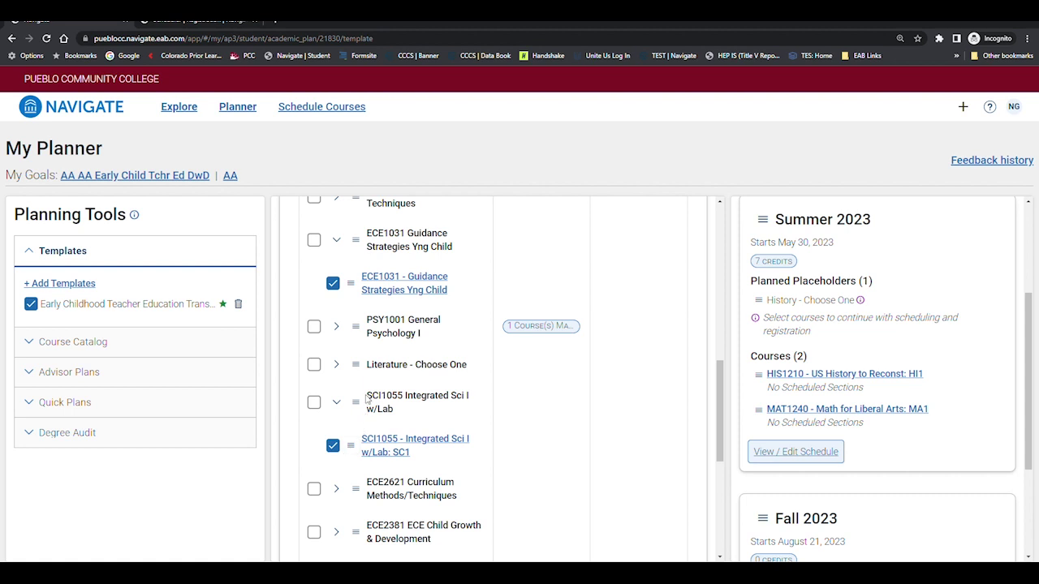
click(336, 364)
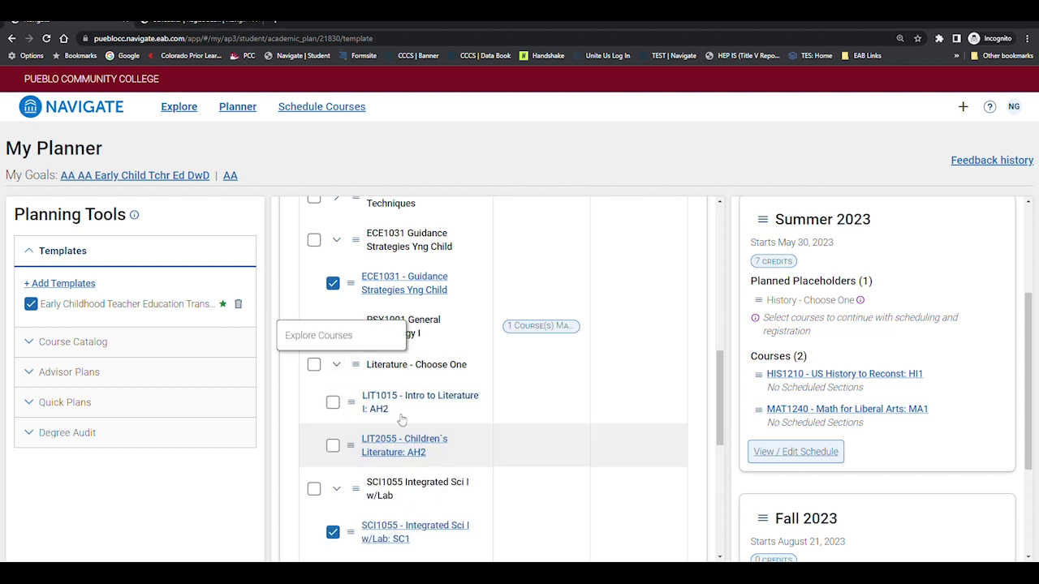
click(332, 446)
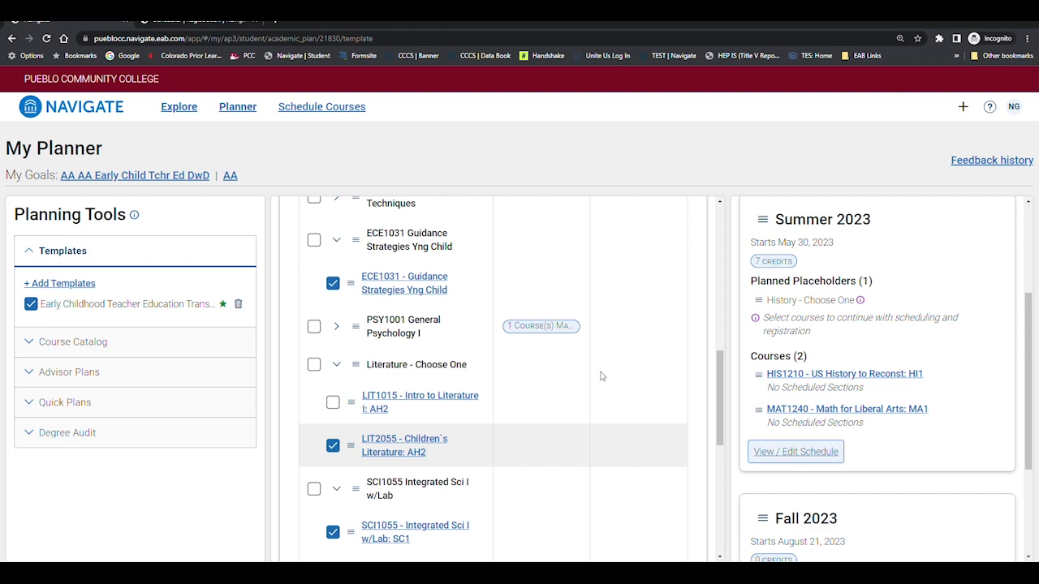
- Bulk add the selected early childhood, science and literature courses to Fall 2023 and dismiss the notifications
scroll(601, 375, up, 10)
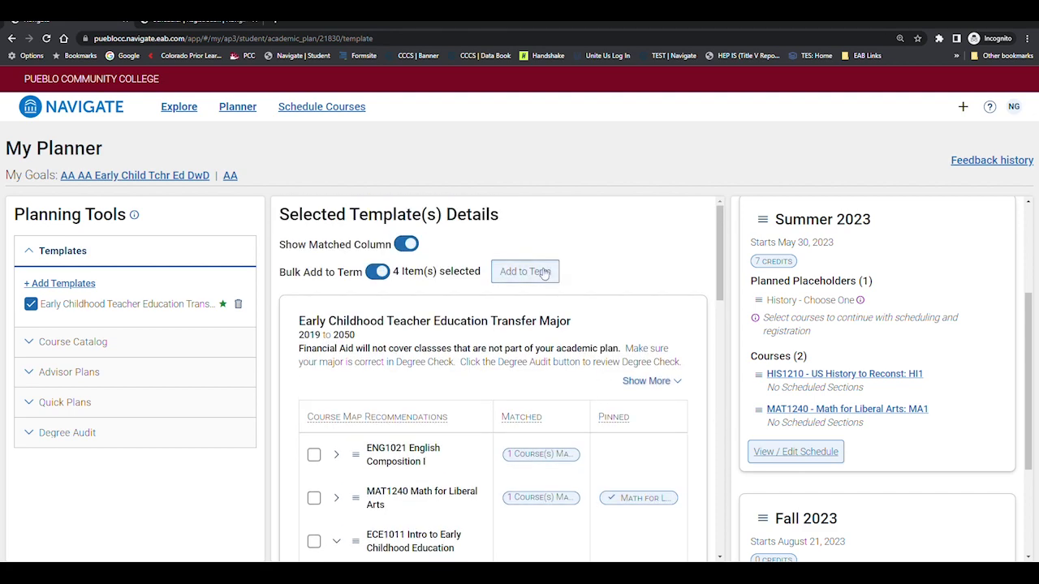
click(544, 273)
click(508, 340)
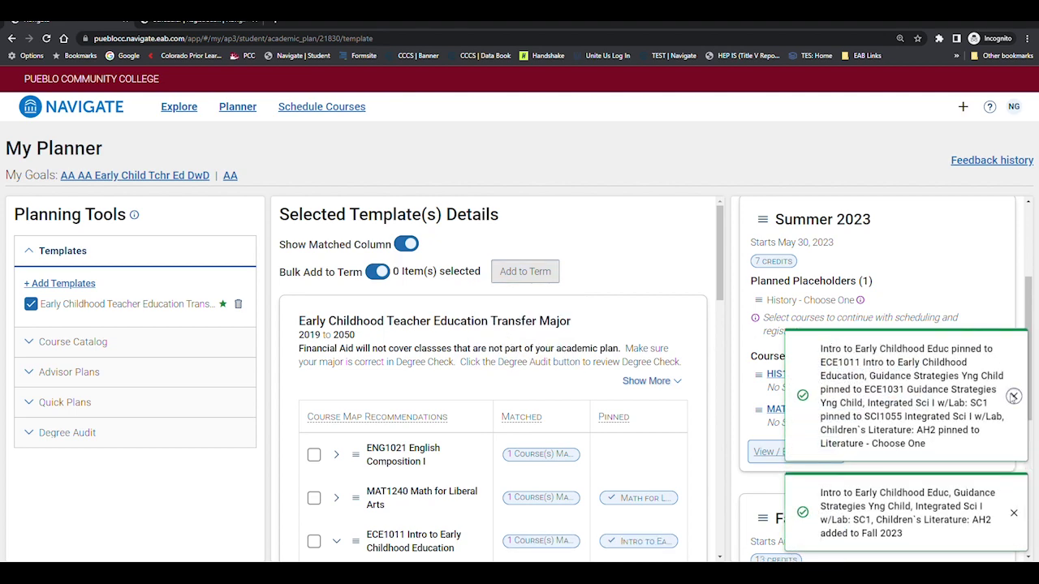
click(1013, 395)
click(1014, 513)
- Select the course ECE1045 Intro to ECE Techniques under its recommendation for bulk adding
scroll(957, 438, down, 5)
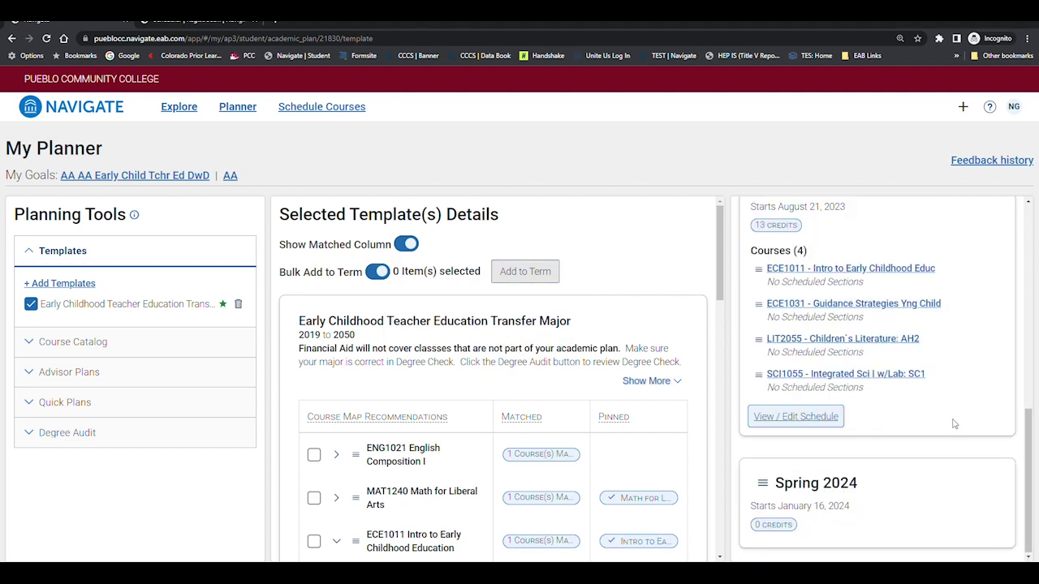
scroll(528, 363, down, 5)
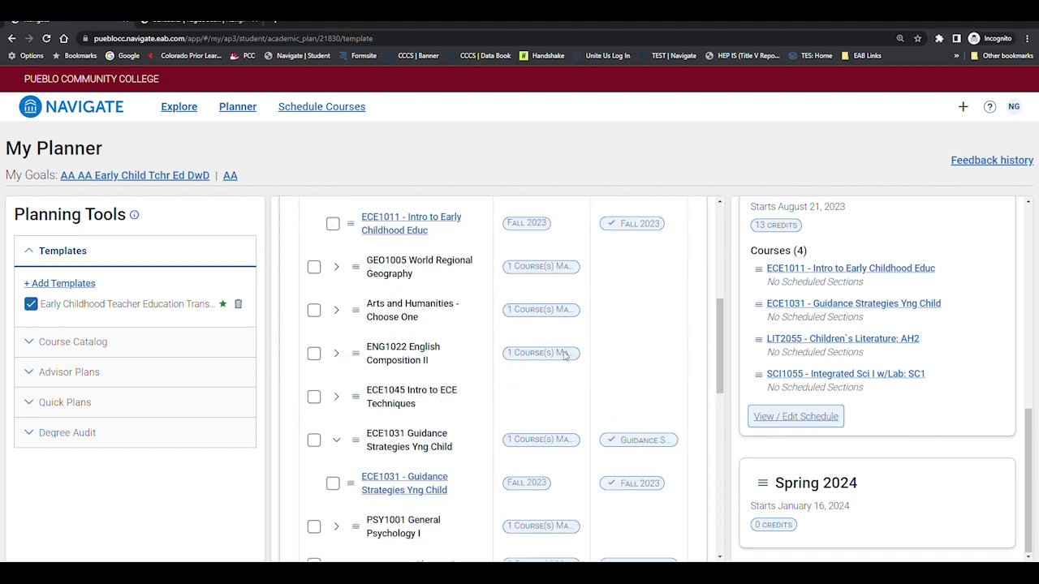
click(336, 396)
click(333, 441)
scroll(342, 449, down, 2)
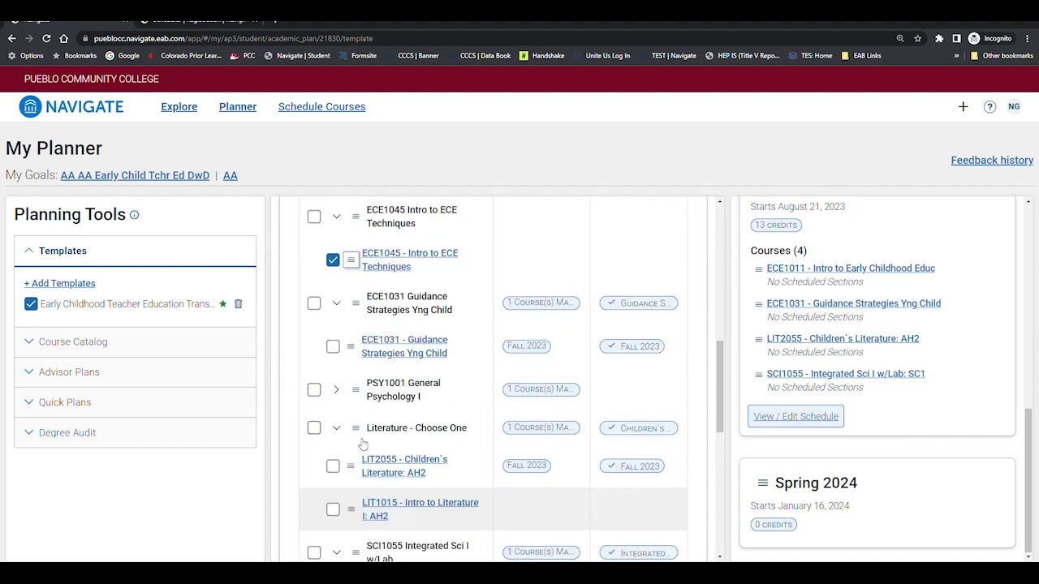
- Select the courses ECE2621 Curriculum Methods/Techniques and ECE2381 ECE Child Growth & Development under their recommendations
scroll(341, 454, down, 2)
scroll(339, 425, down, 2)
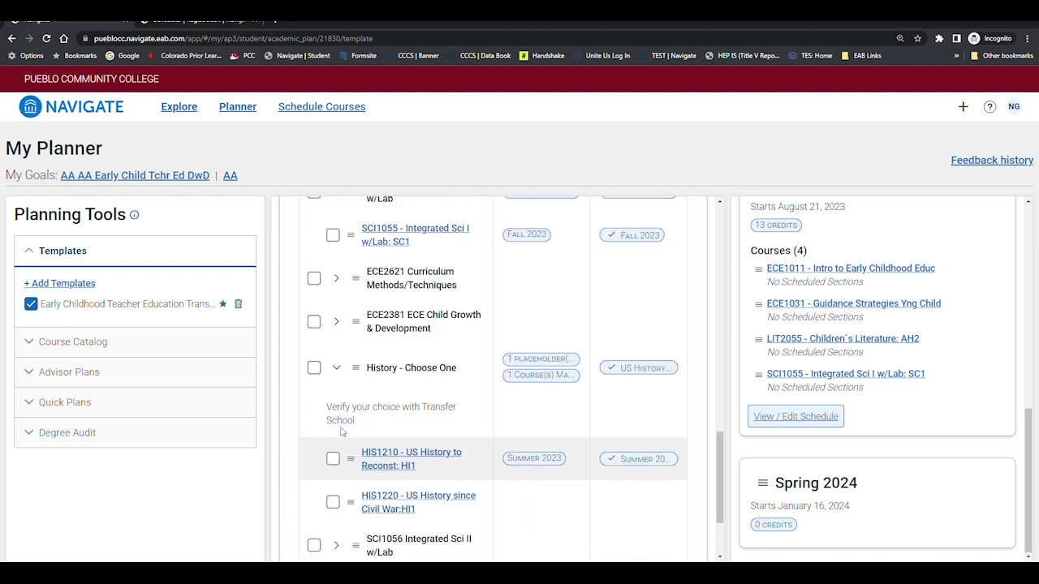
click(336, 278)
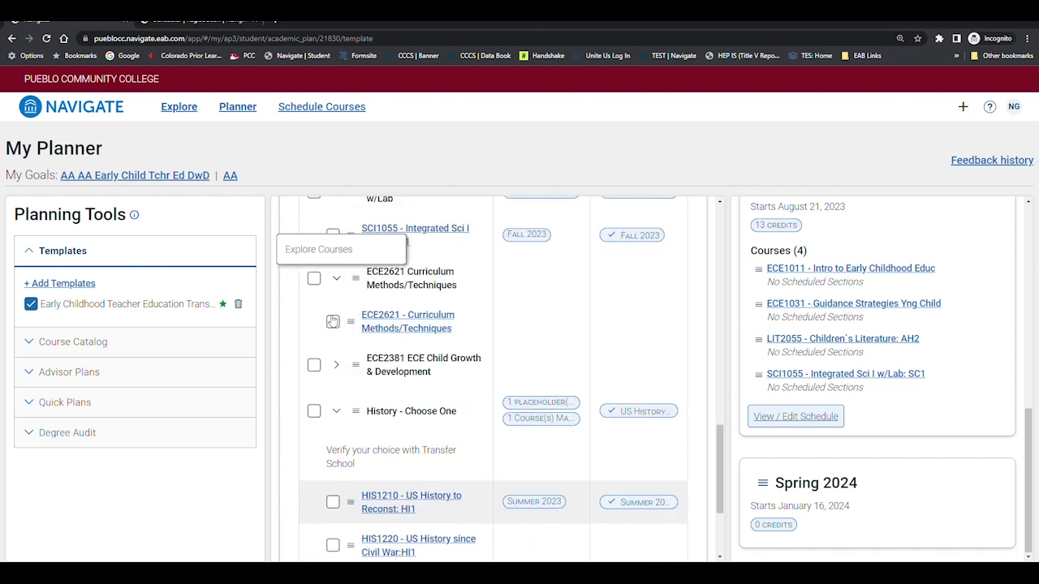
click(333, 322)
click(336, 364)
click(333, 409)
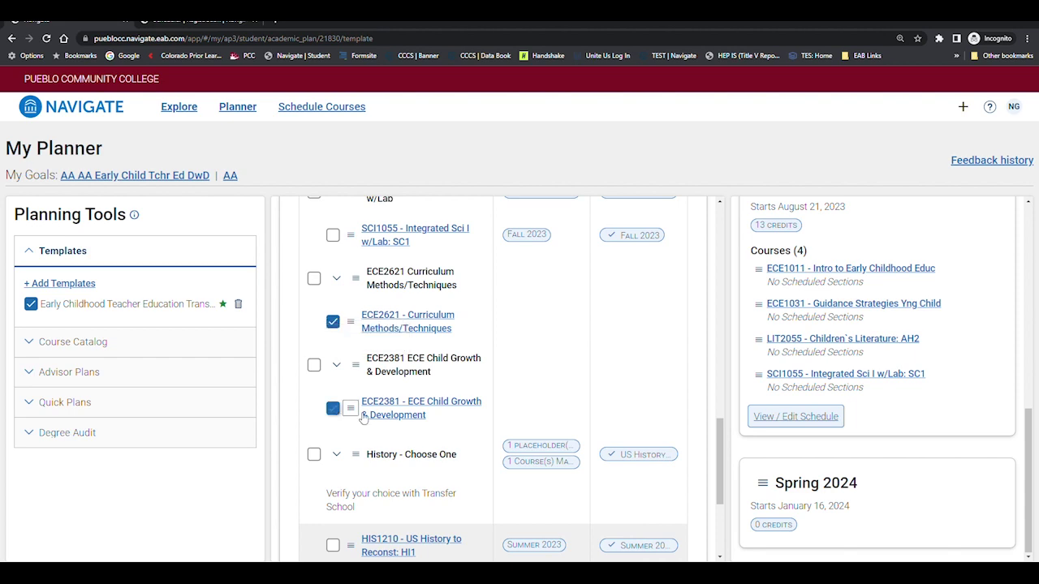
- Select the course under the SCI1056 Integrated Sci II w/Lab recommendation for bulk adding
scroll(392, 415, down, 2)
scroll(392, 415, down, 1)
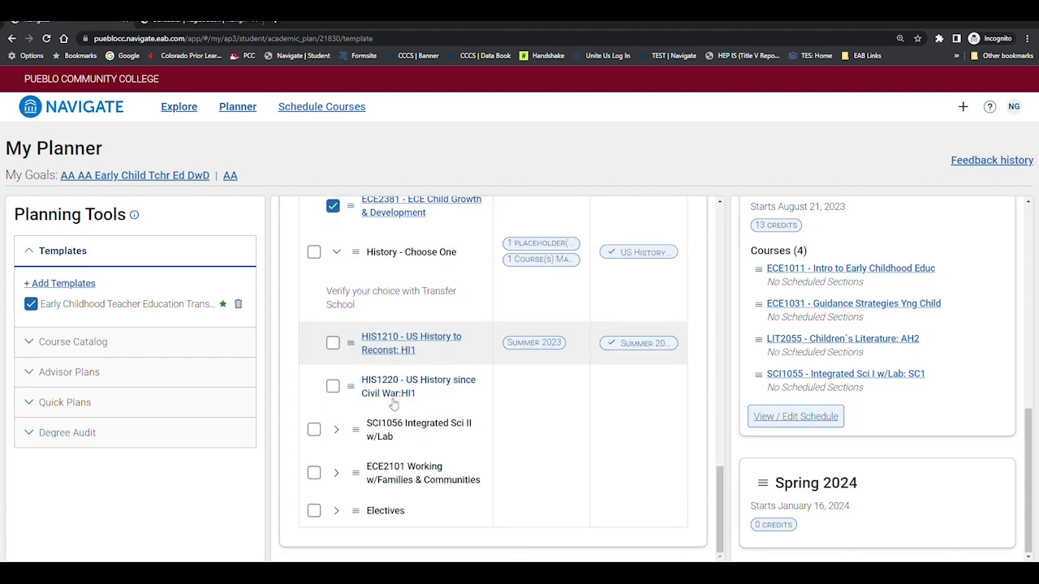
click(336, 431)
click(333, 473)
- Bulk add the selected ECE and Integrated Sci II courses to Spring 2024
scroll(378, 324, up, 10)
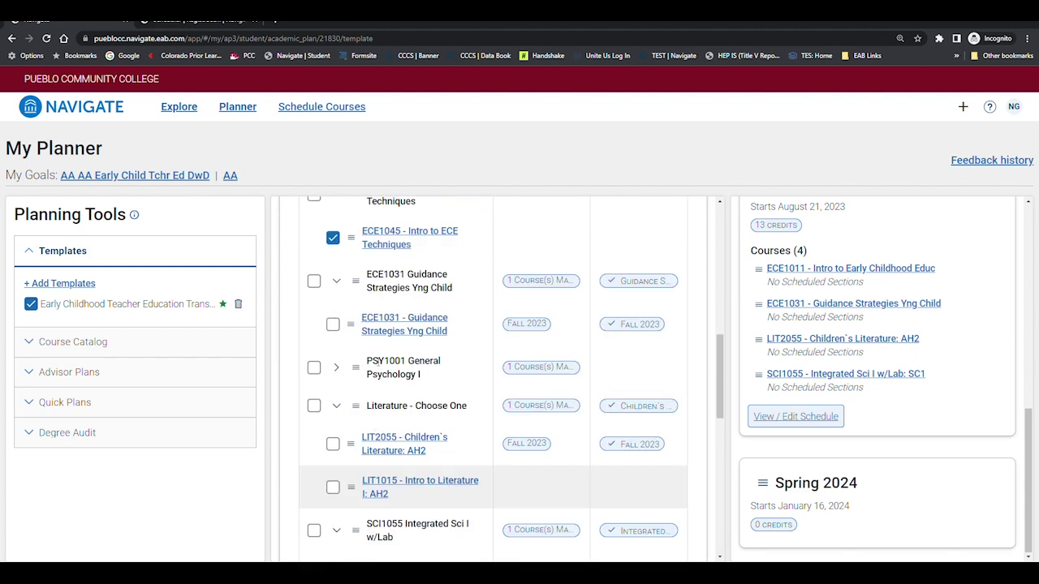
click(525, 271)
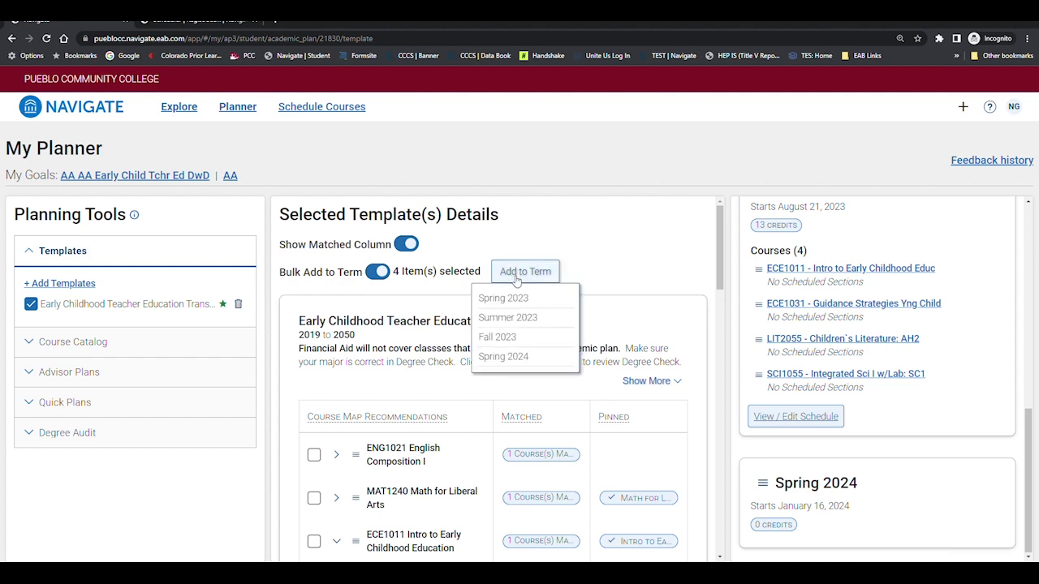
click(505, 357)
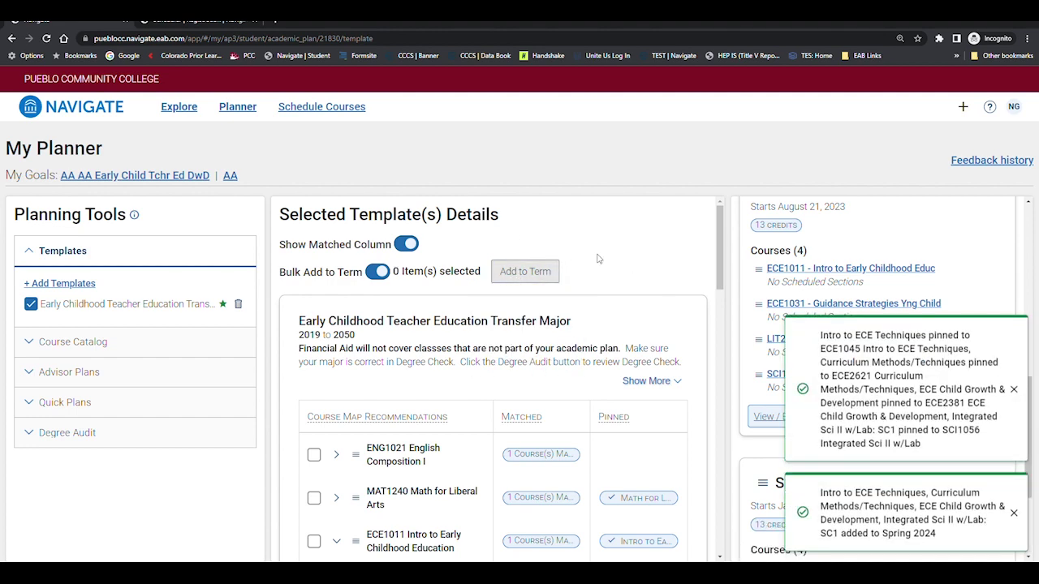
- Dismiss the two course-added messages and open the Fall 2023 schedule from the planner
click(1014, 390)
click(1013, 513)
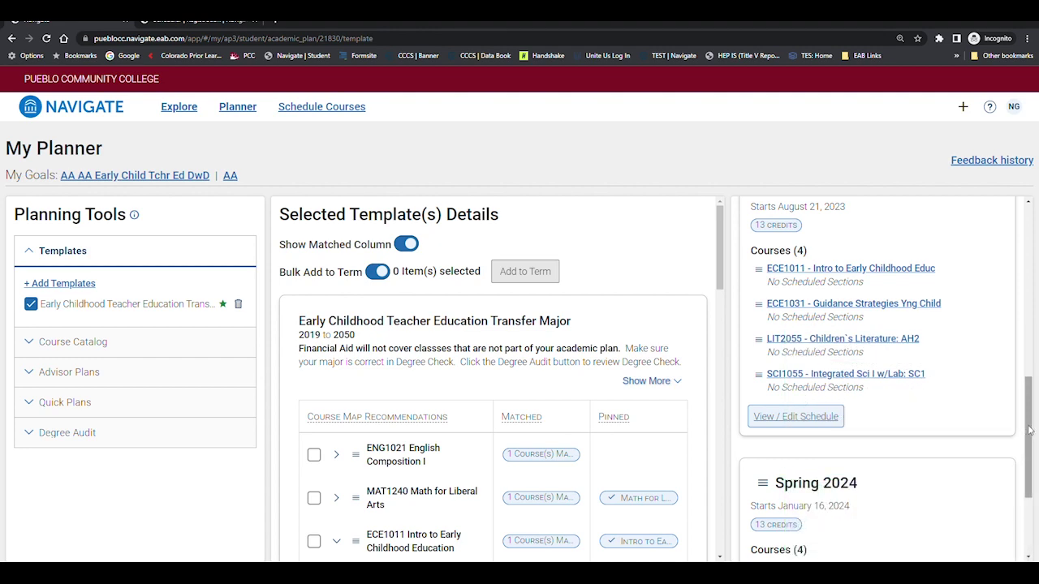
drag(1029, 430, 1035, 499)
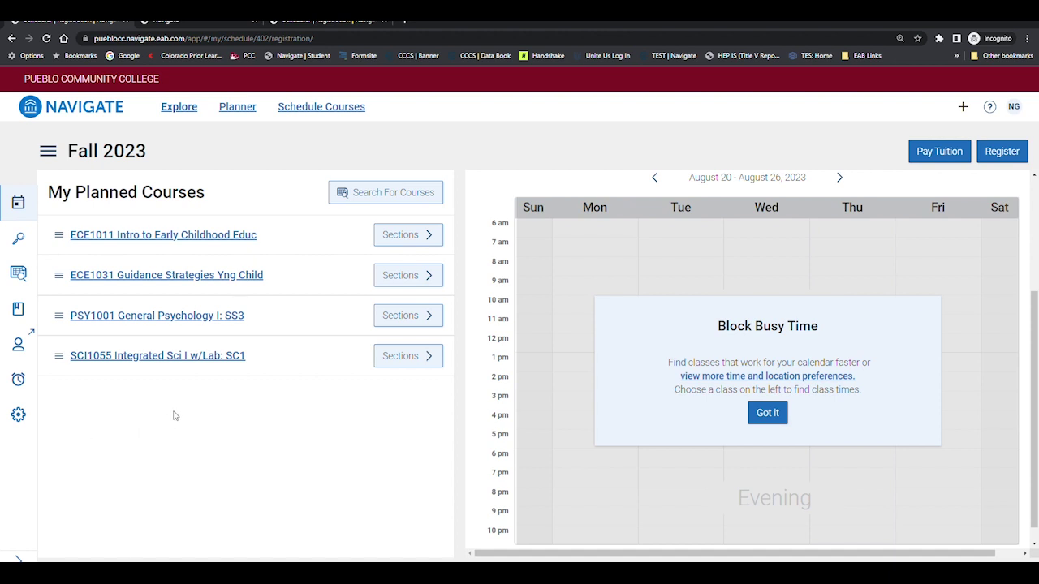
click(1004, 151)
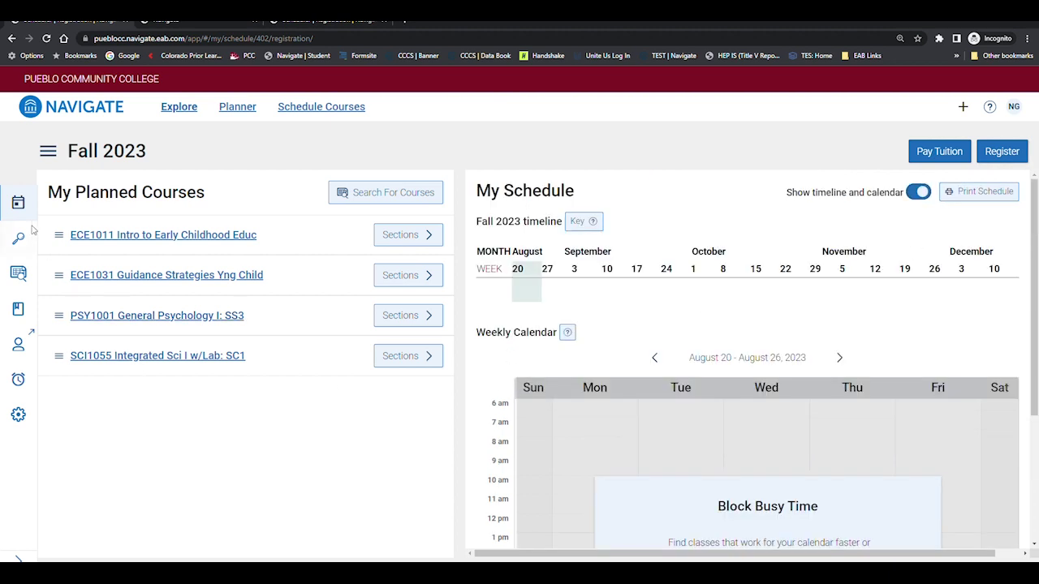
- Add the PCC Mancos, Fremont and Durango campuses and the Bayfield Site to the class location preferences and save them
click(18, 415)
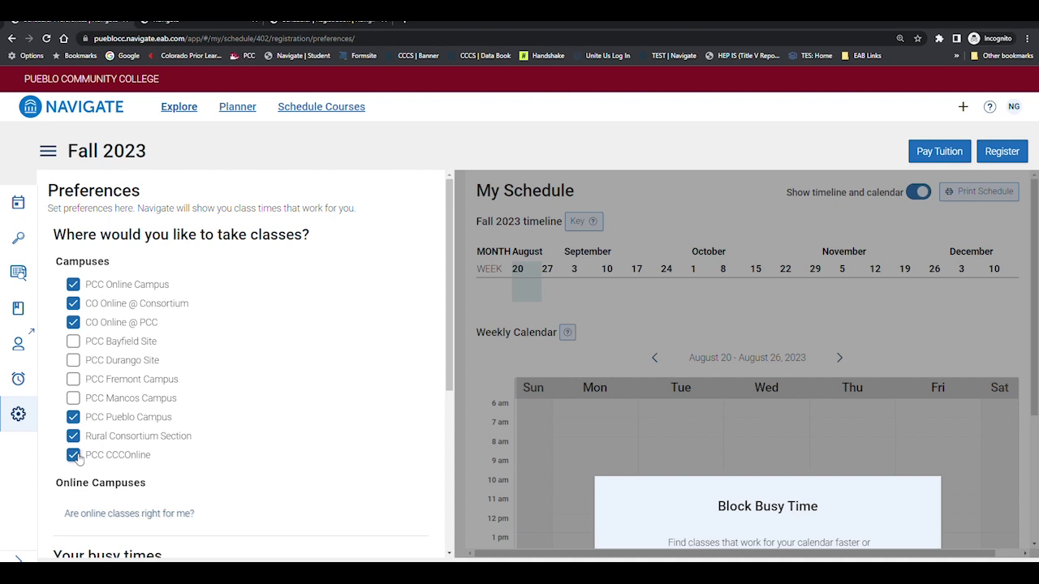
click(74, 398)
click(74, 379)
click(73, 360)
click(73, 341)
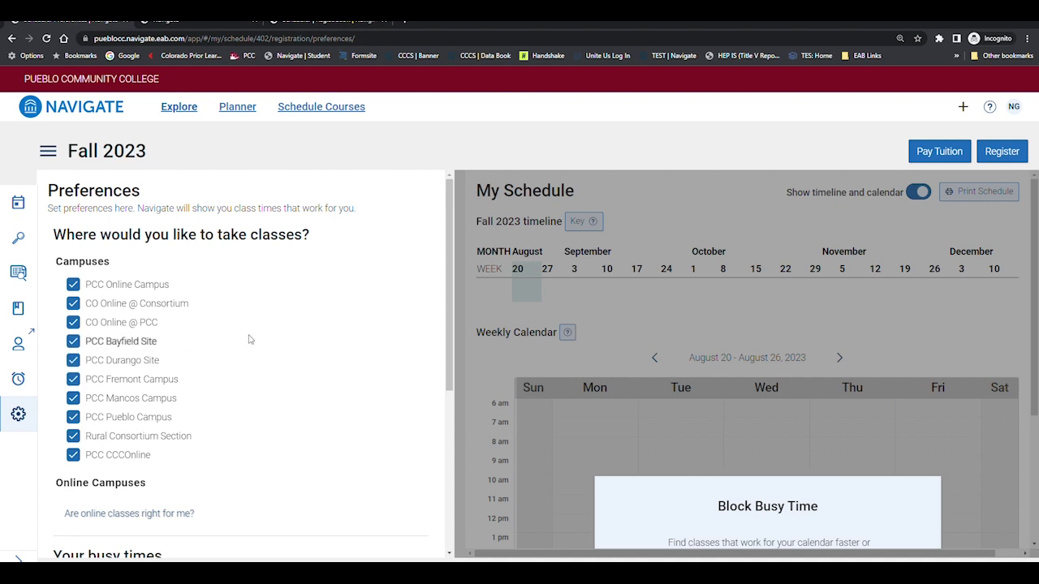
scroll(250, 339, down, 4)
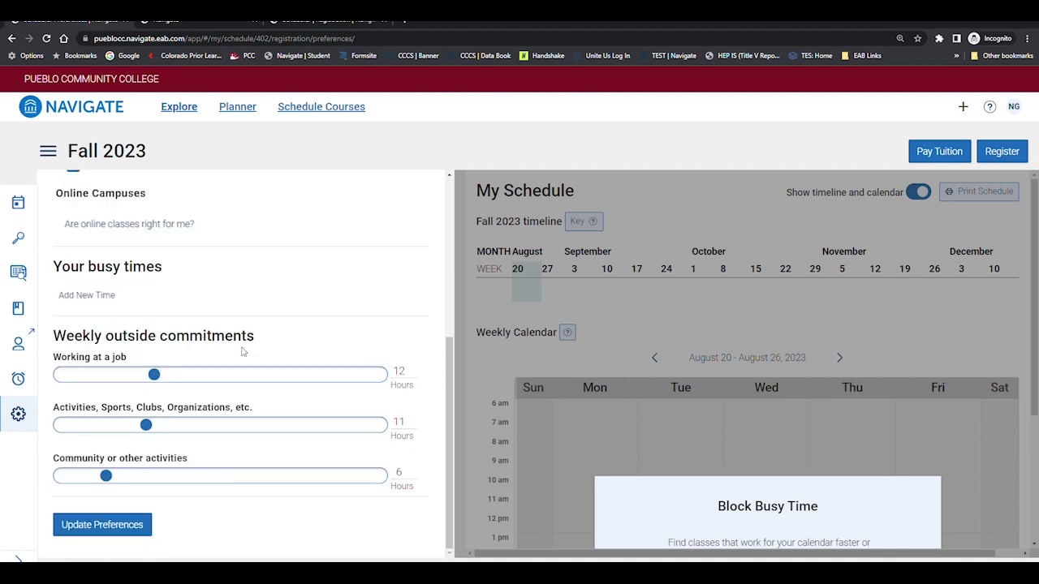
click(122, 525)
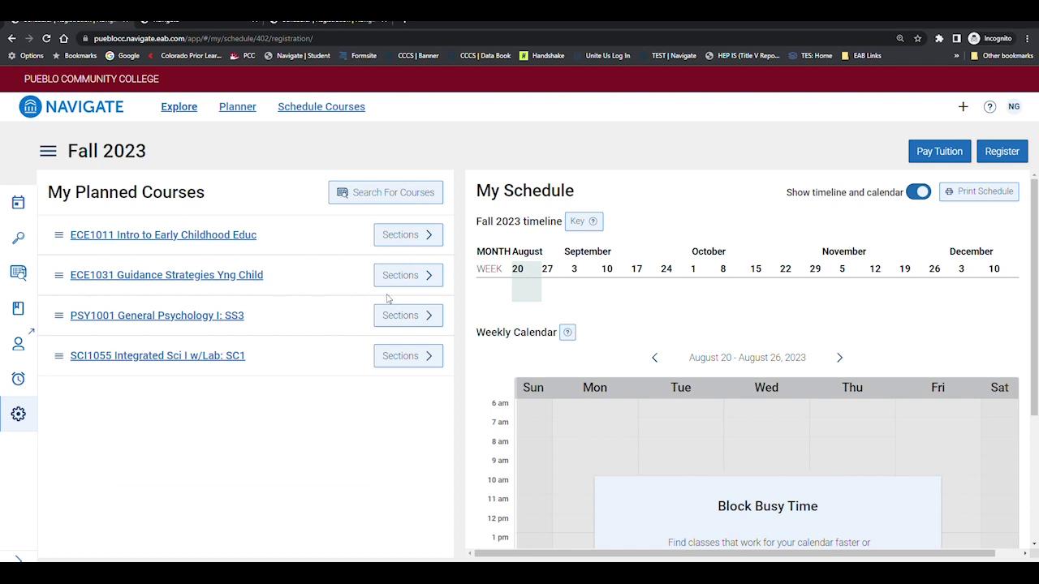
- Dismiss the Block Busy Time notice on the calendar and open the section times for ECE1011 Intro to Early Childhood Educ
scroll(737, 413, down, 2)
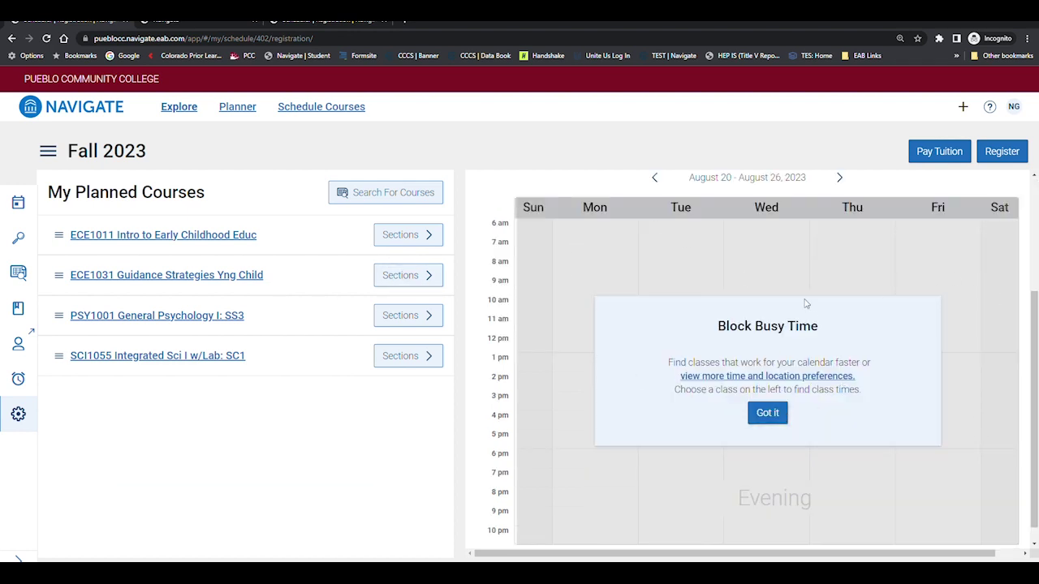
click(765, 413)
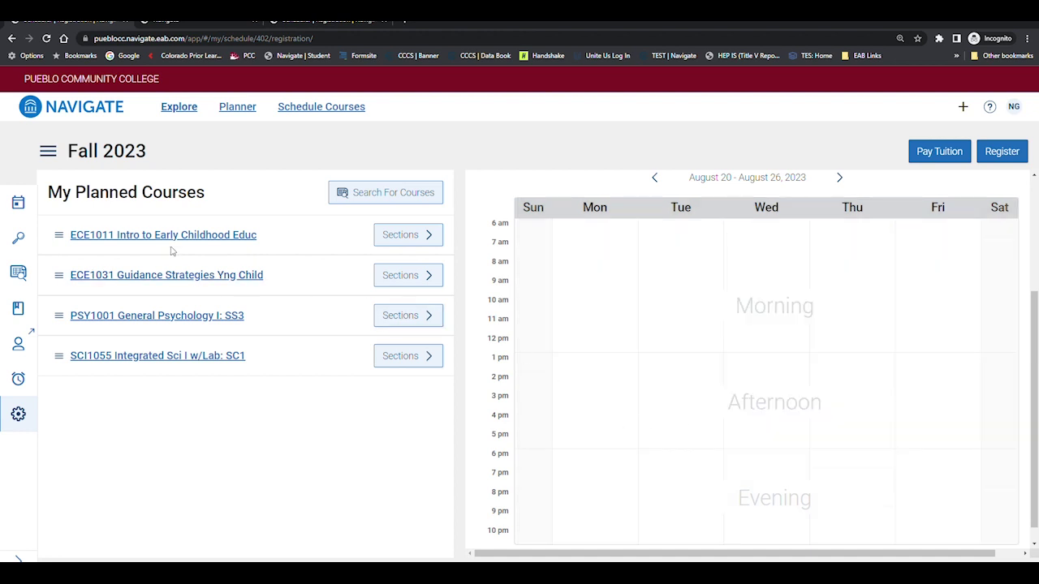
click(415, 239)
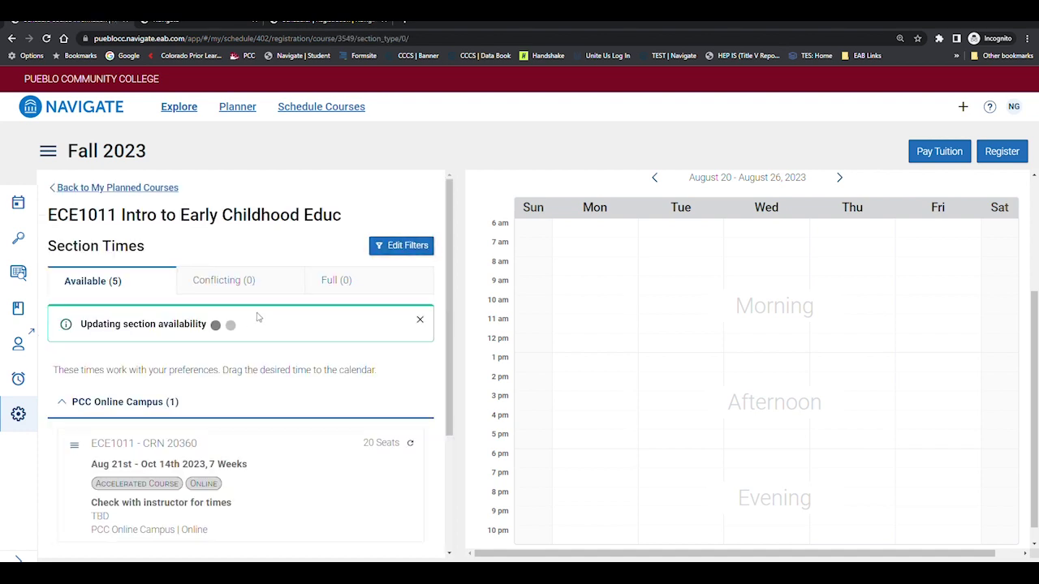
drag(448, 251, 448, 341)
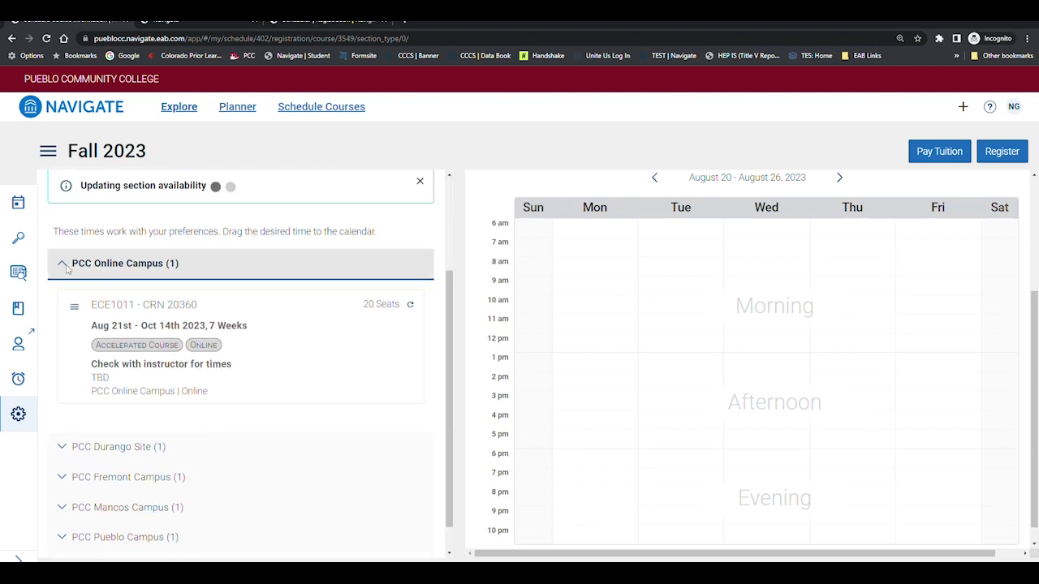
- Examine the ECE1011 sections offered at the Durango, Fremont, Mancos, Pueblo and Online campuses, including dates, formats and calendar times
click(72, 446)
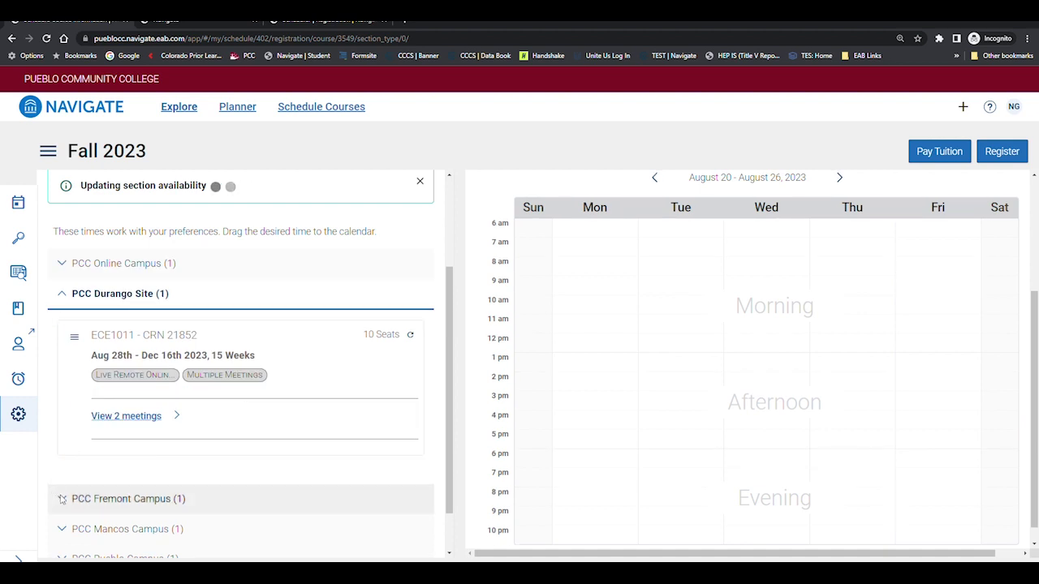
click(95, 497)
click(62, 476)
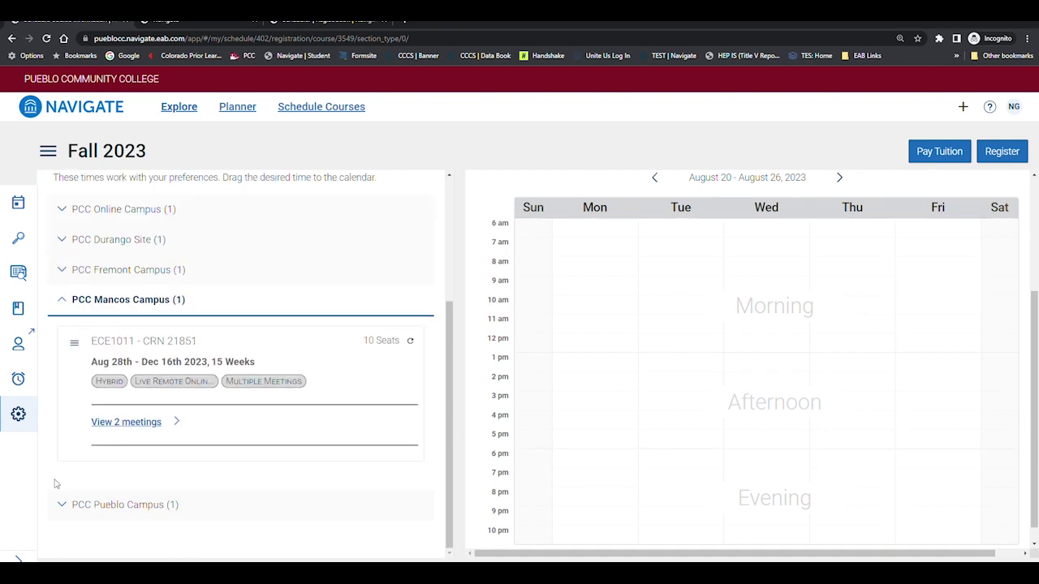
click(60, 504)
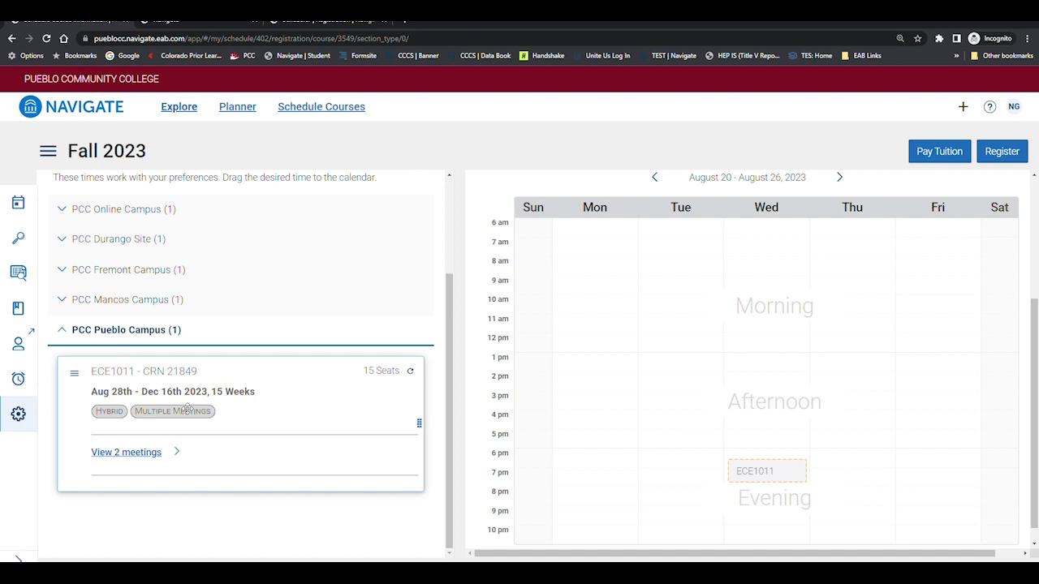
click(160, 305)
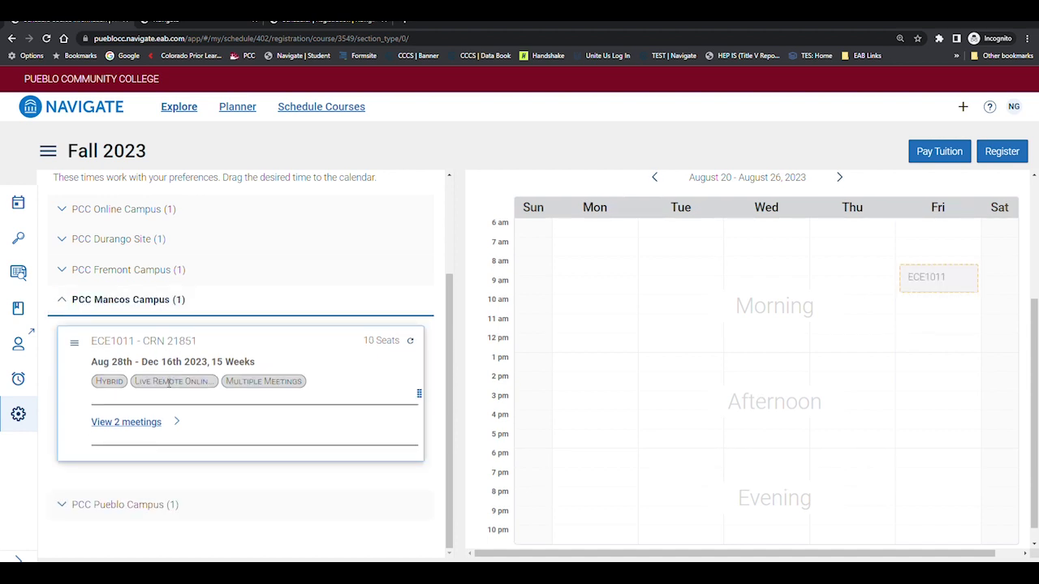
click(158, 275)
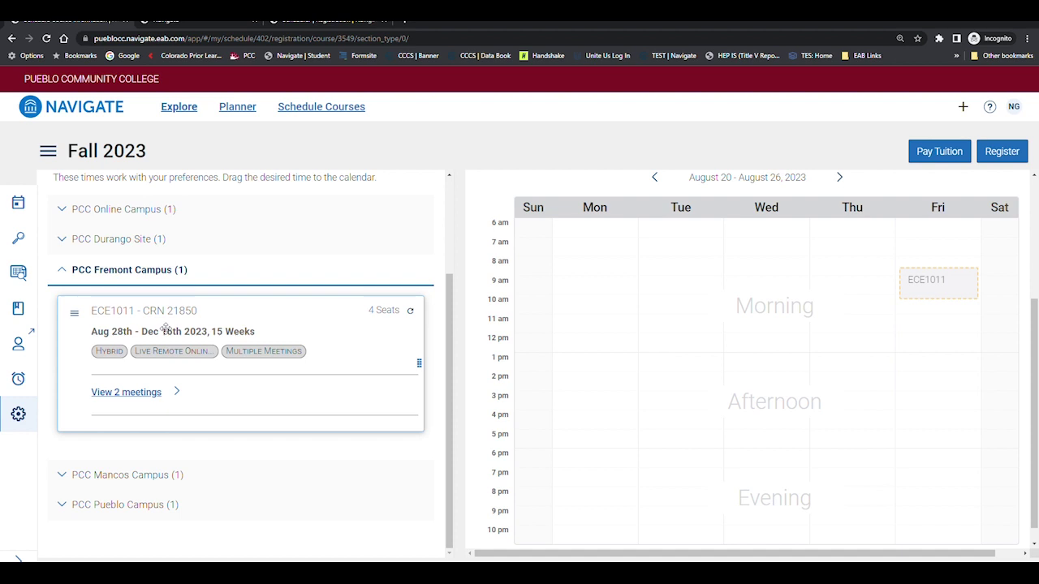
click(133, 240)
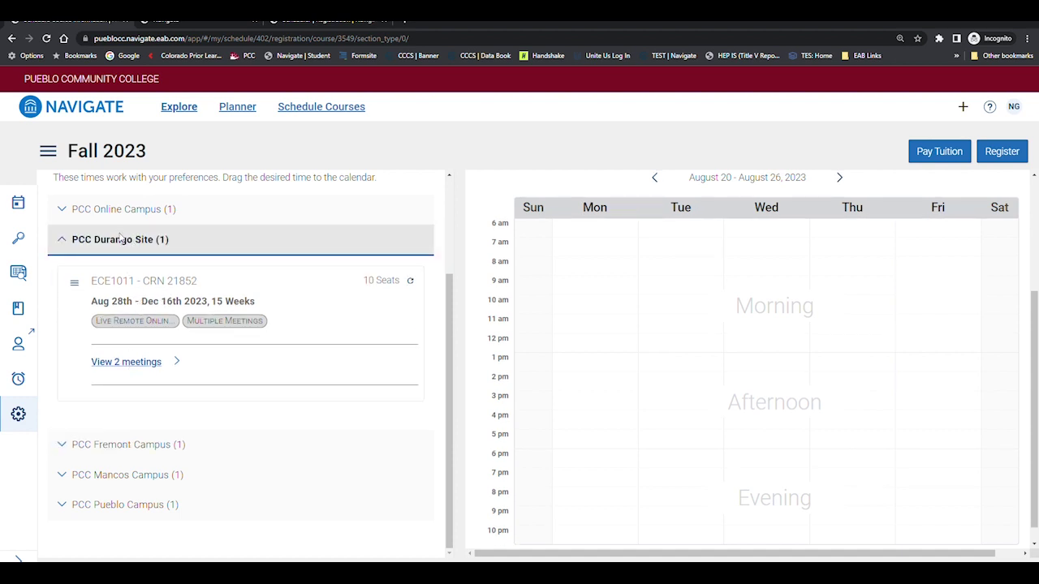
click(123, 211)
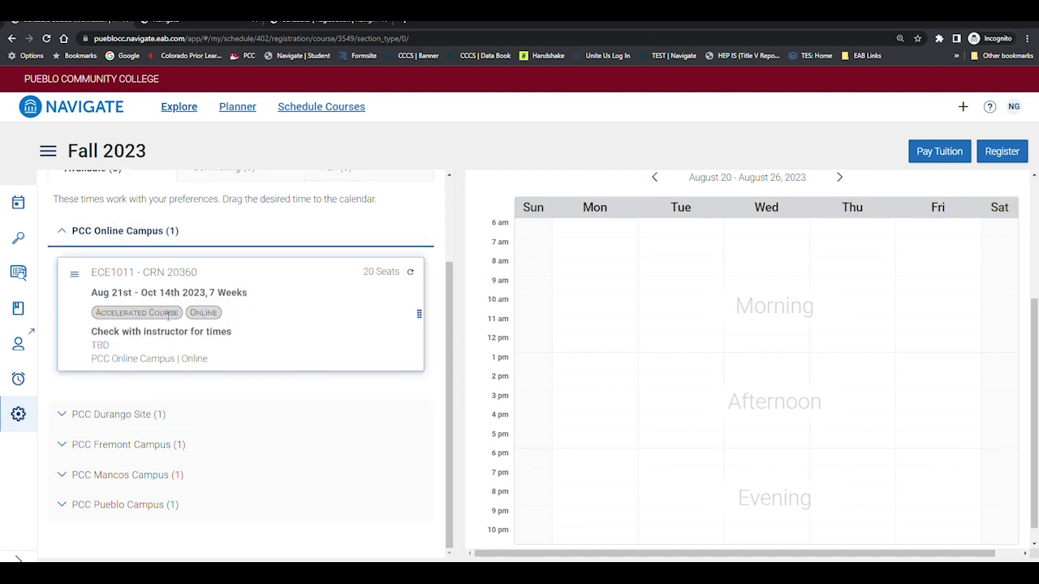
scroll(195, 340, up, 2)
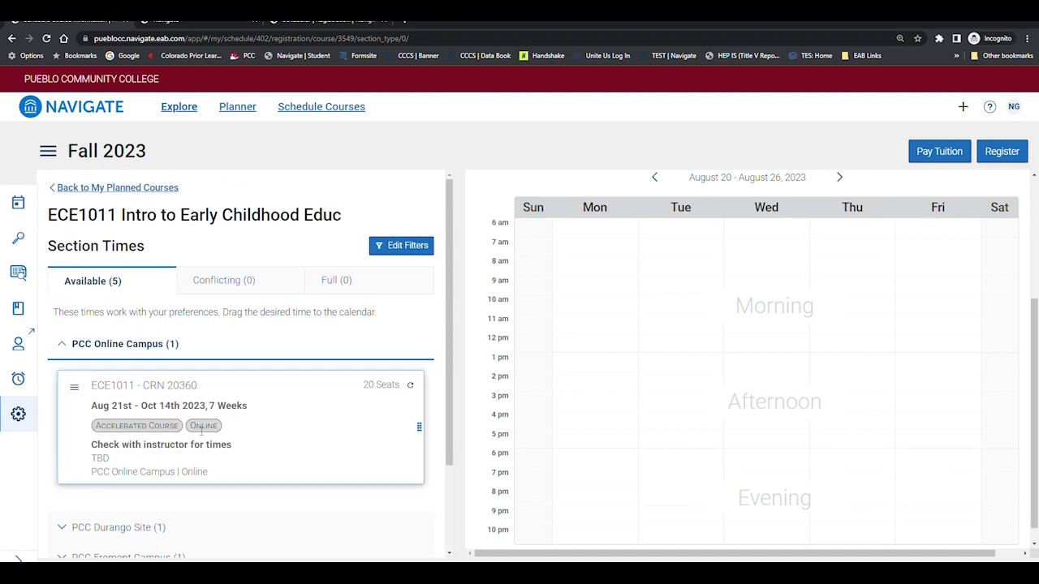
- Schedule the PCC Pueblo Campus hybrid section of ECE1011, CRN 21849, on the Fall 2023 calendar
drag(251, 450, 549, 418)
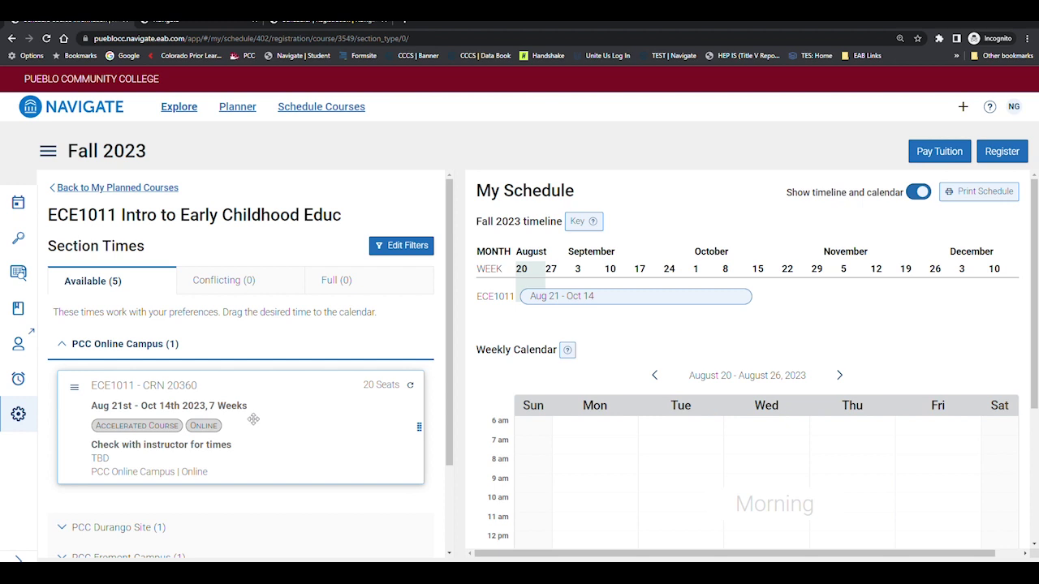
scroll(252, 417, down, 2)
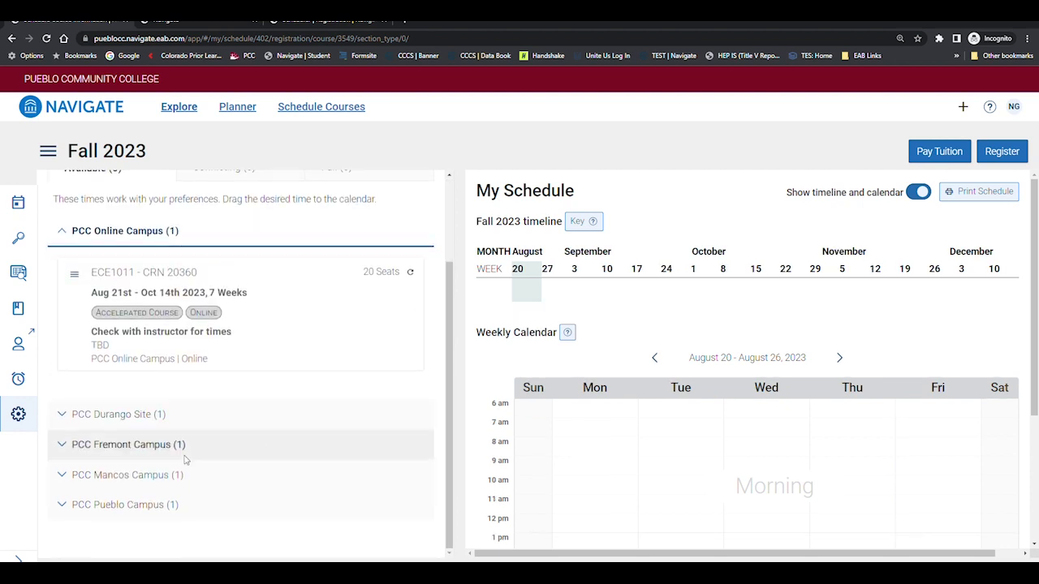
click(94, 502)
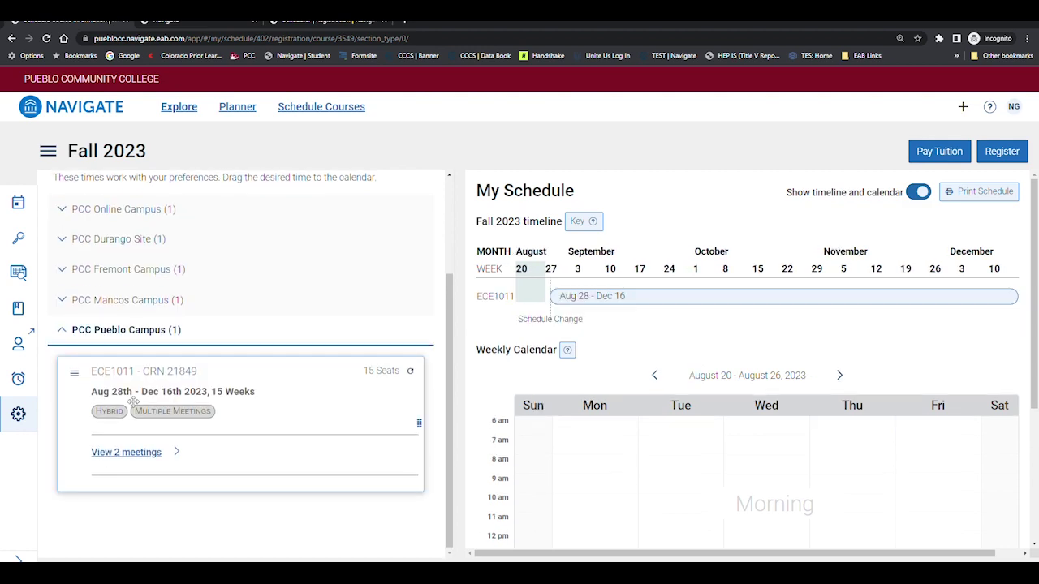
drag(137, 388, 627, 465)
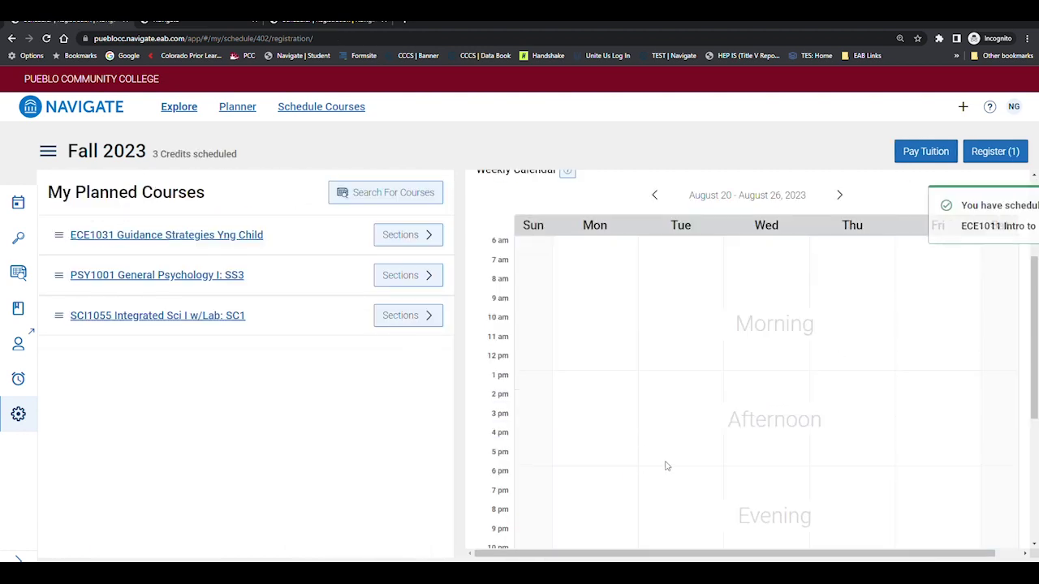
- Advance the weekly calendar to August 27 - September 02, 2023 and review where the ECE1011 section falls
scroll(682, 438, up, 3)
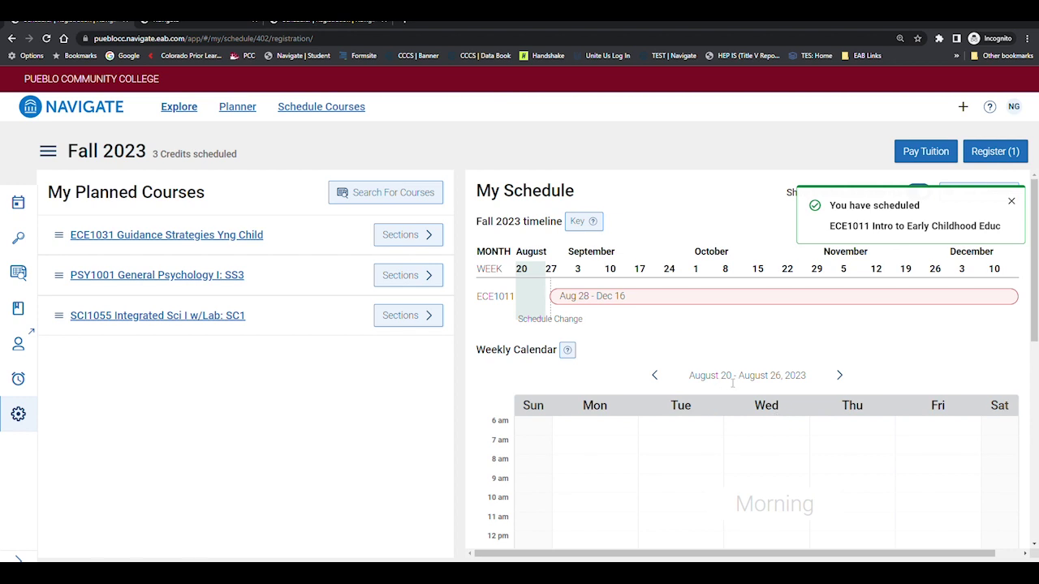
drag(732, 380, 706, 377)
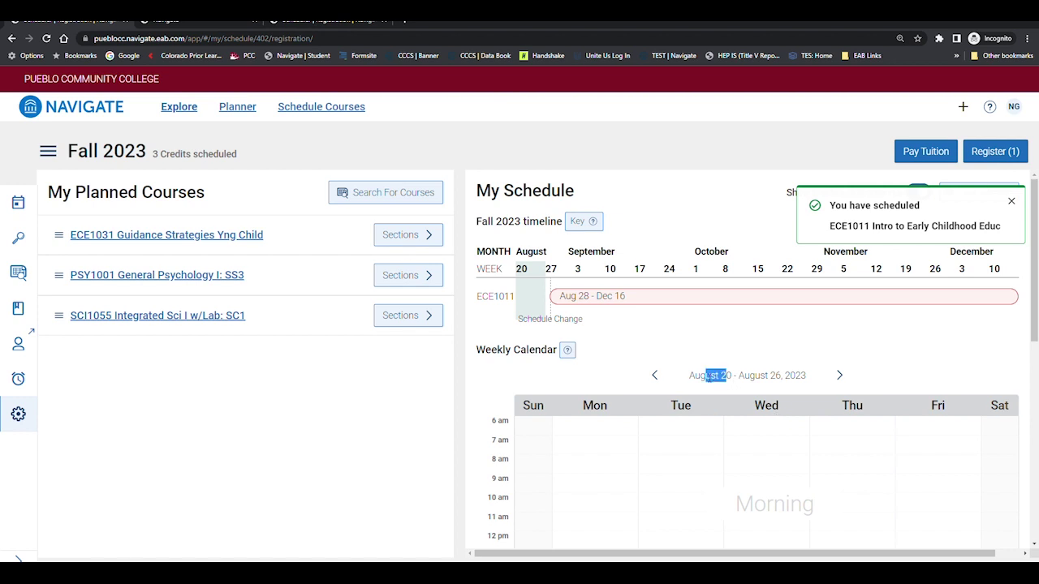
click(840, 375)
scroll(824, 369, down, 5)
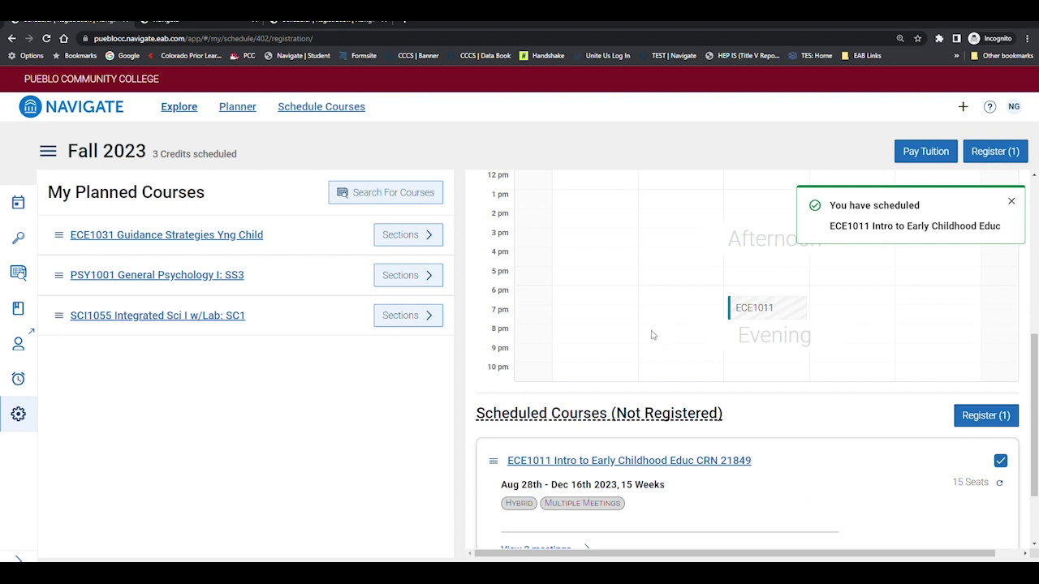
scroll(649, 335, up, 5)
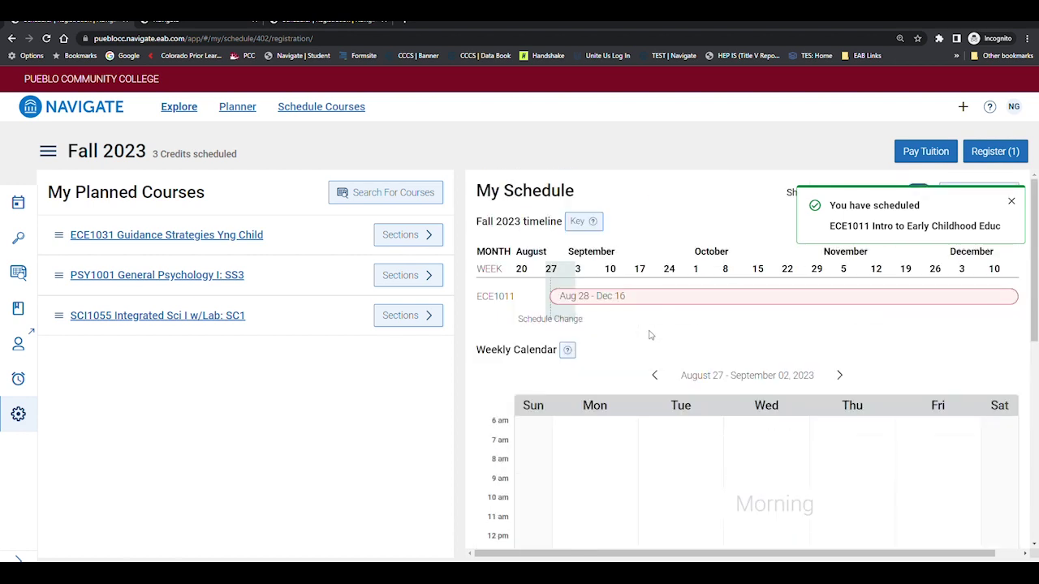
scroll(649, 335, down, 2)
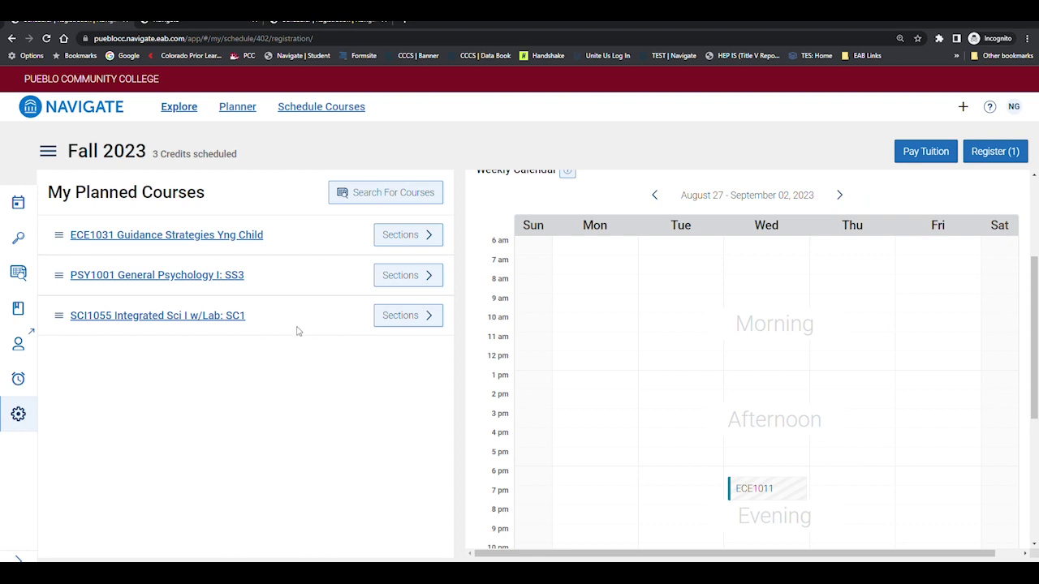
- Add the PCC Pueblo Campus section of ECE1031 Guidance Strategies Yng Child, CRN 21847, to the Fall 2023 schedule
click(398, 239)
scroll(201, 356, down, 2)
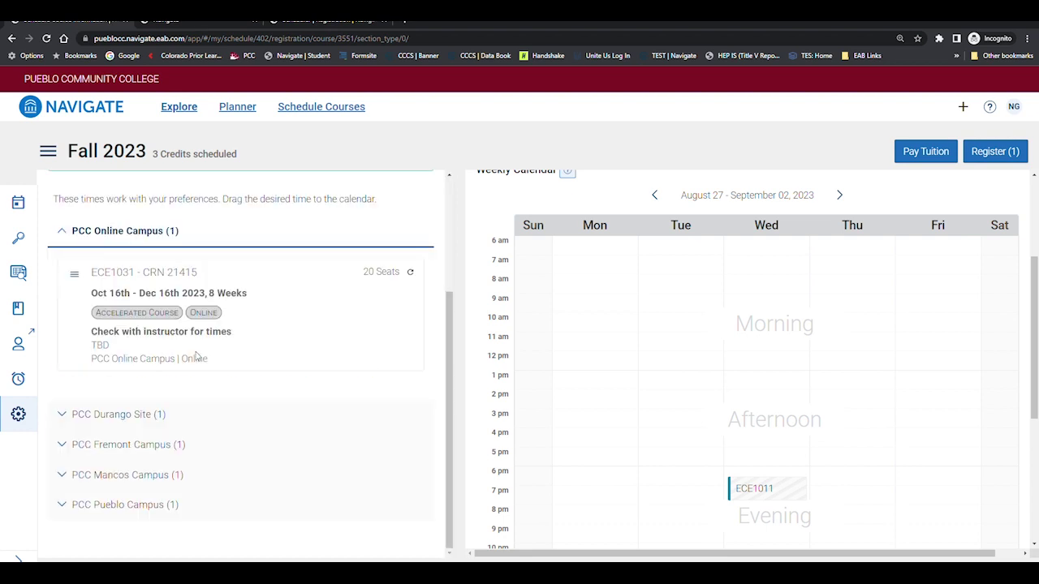
scroll(200, 355, up, 2)
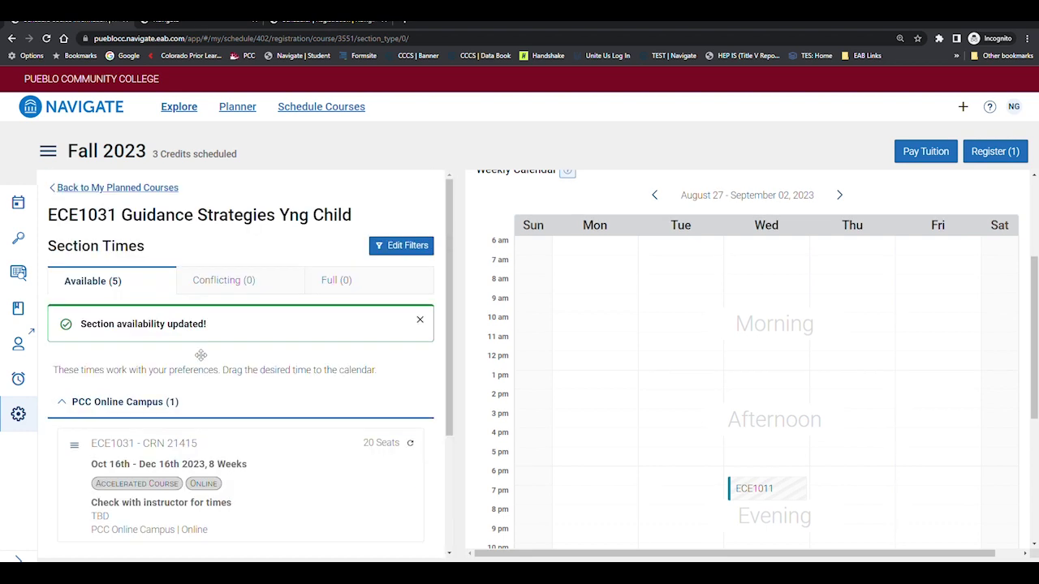
scroll(200, 356, down, 2)
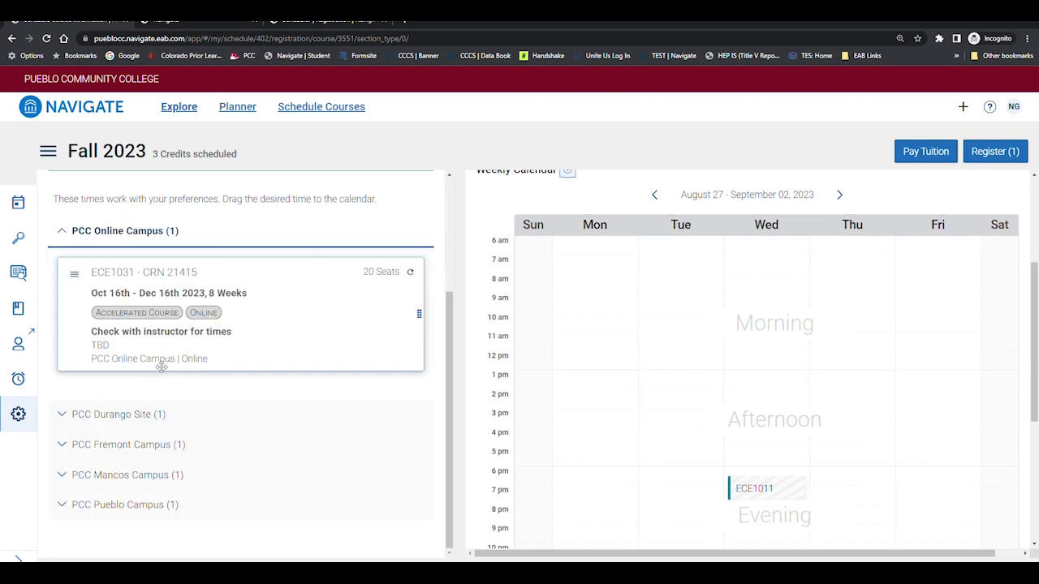
click(111, 506)
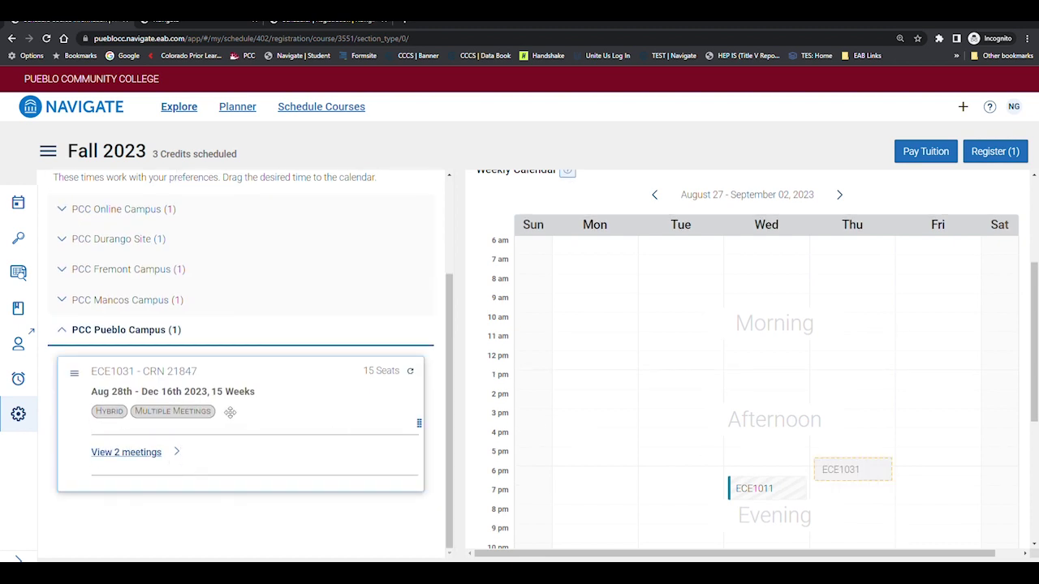
click(75, 374)
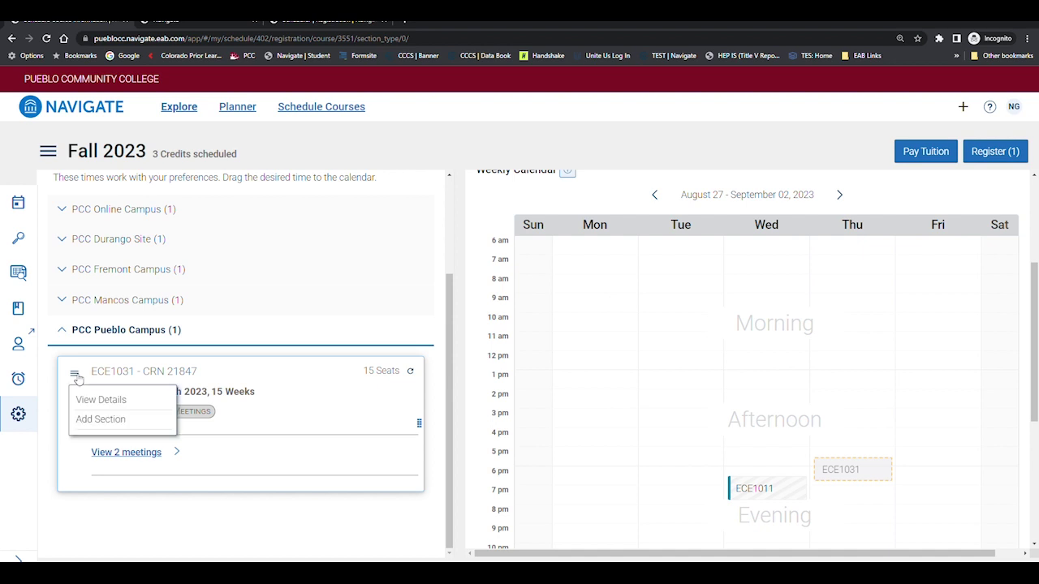
click(81, 420)
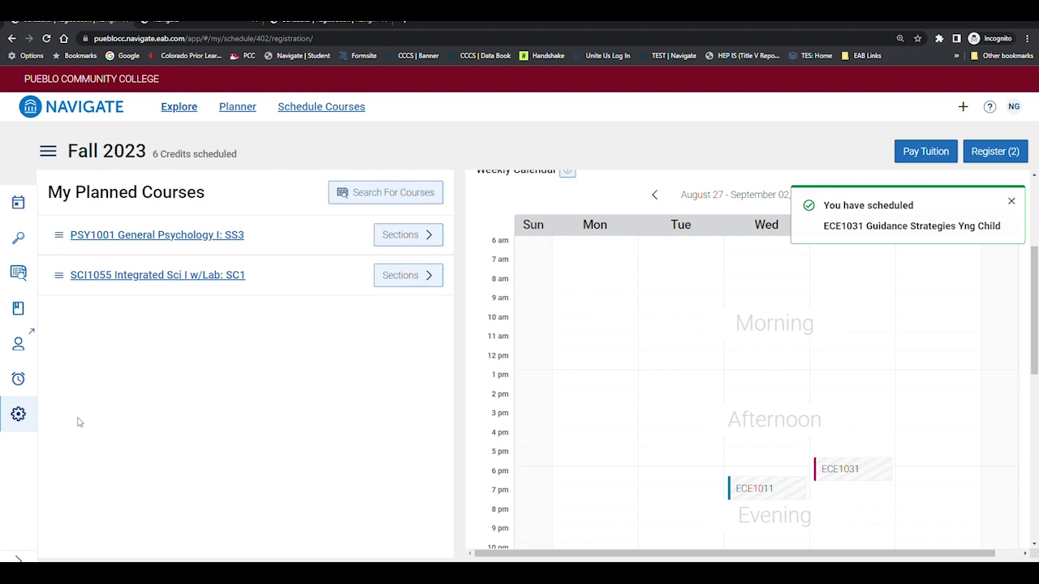
- Open the sections of PSY1001 General Psychology I and expand those offered at the PCC Pueblo Campus
click(397, 235)
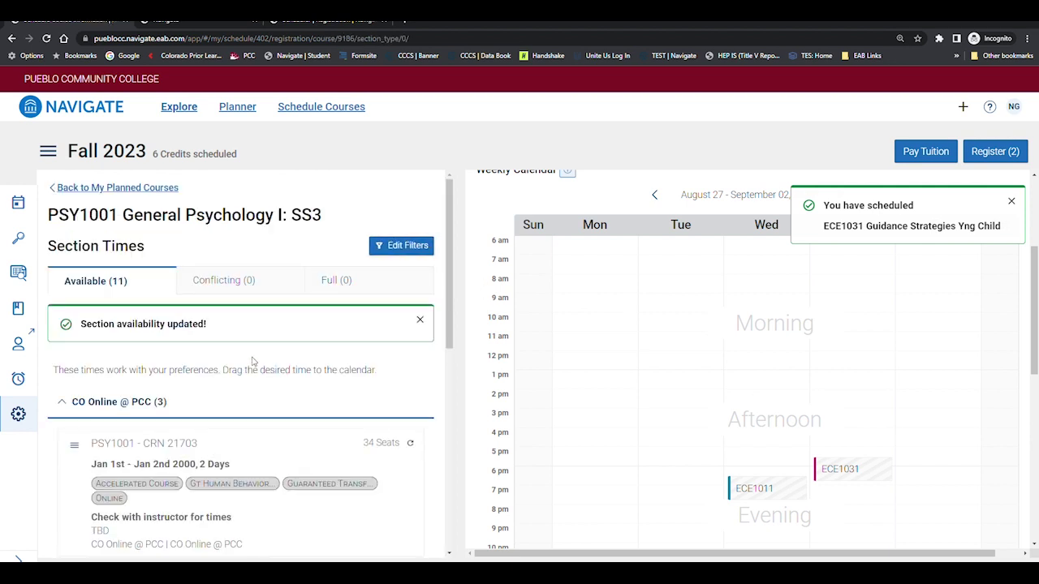
scroll(252, 364, down, 5)
scroll(252, 363, down, 3)
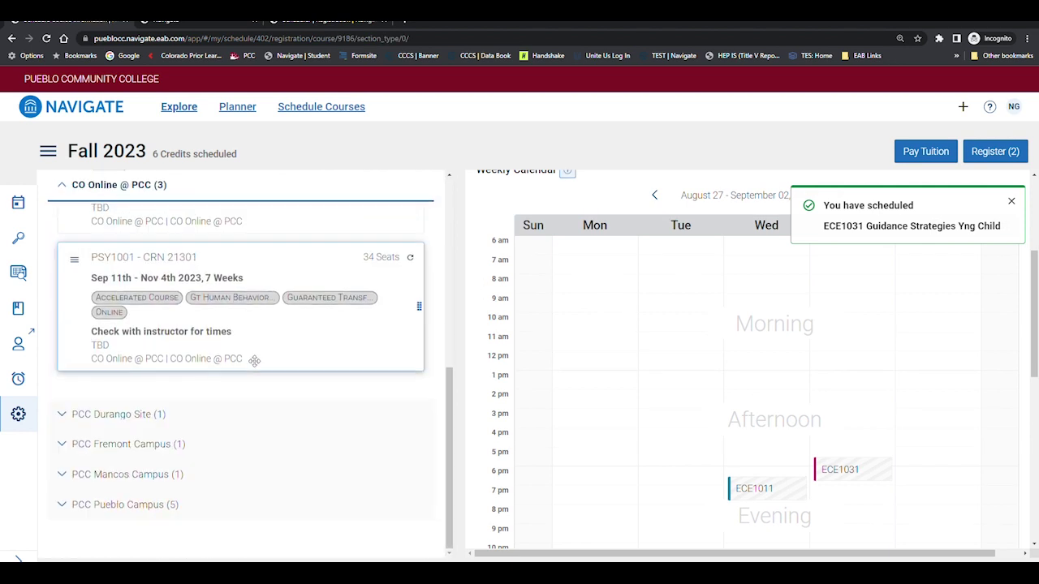
click(108, 503)
scroll(196, 456, down, 2)
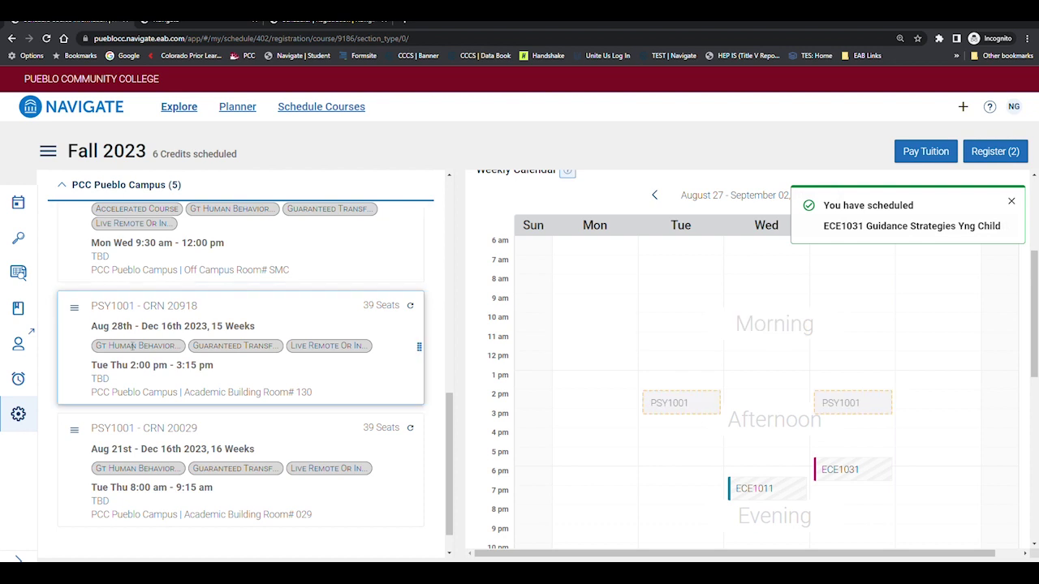
- Compare the Pueblo Campus PSY1001 sections and add CRN 20918, Tue Thu 2:00 pm - 3:15 pm, to the Fall 2023 schedule
click(76, 310)
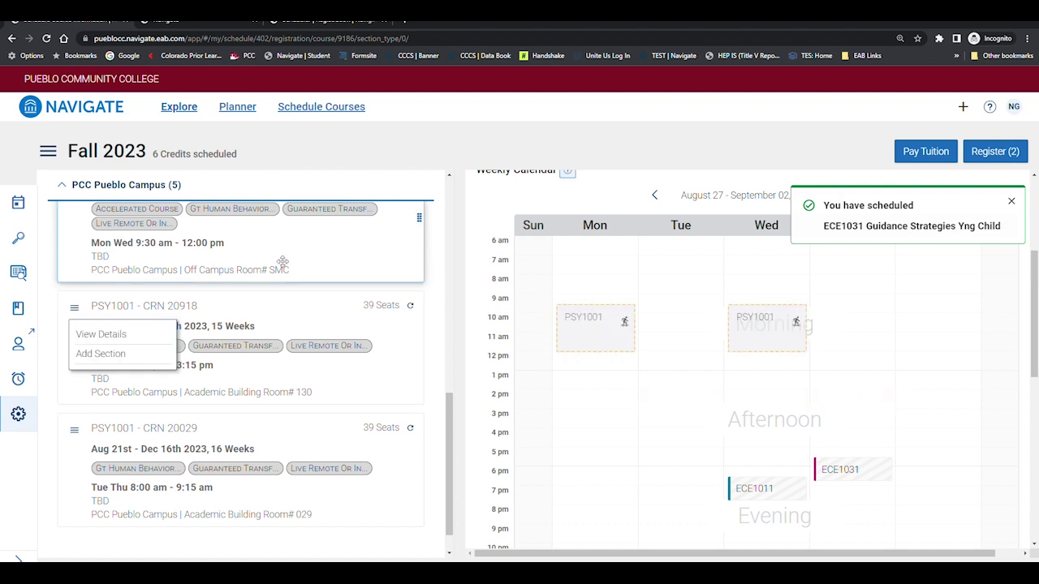
scroll(233, 381, up, 2)
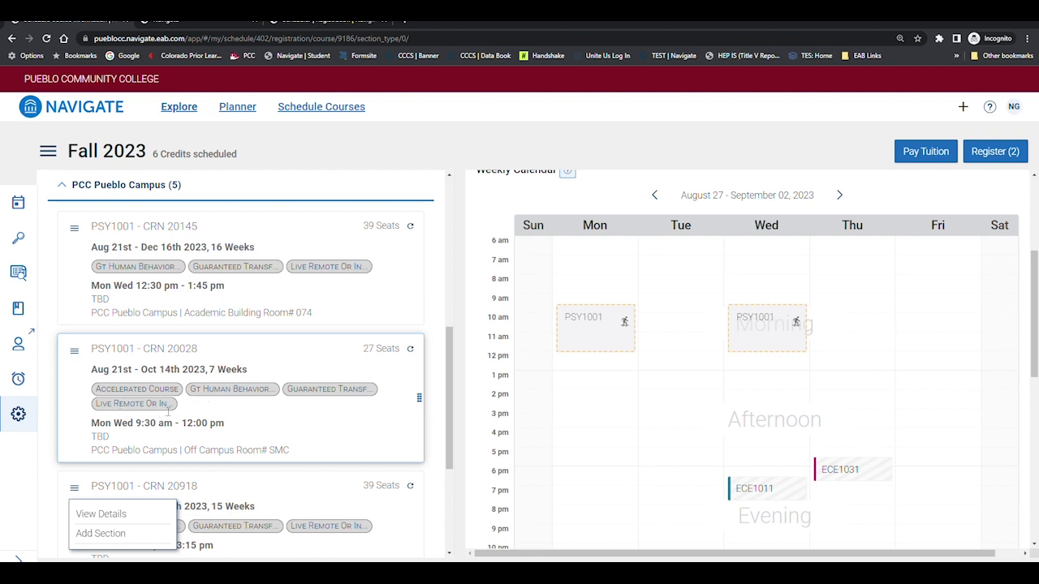
scroll(224, 412, down, 2)
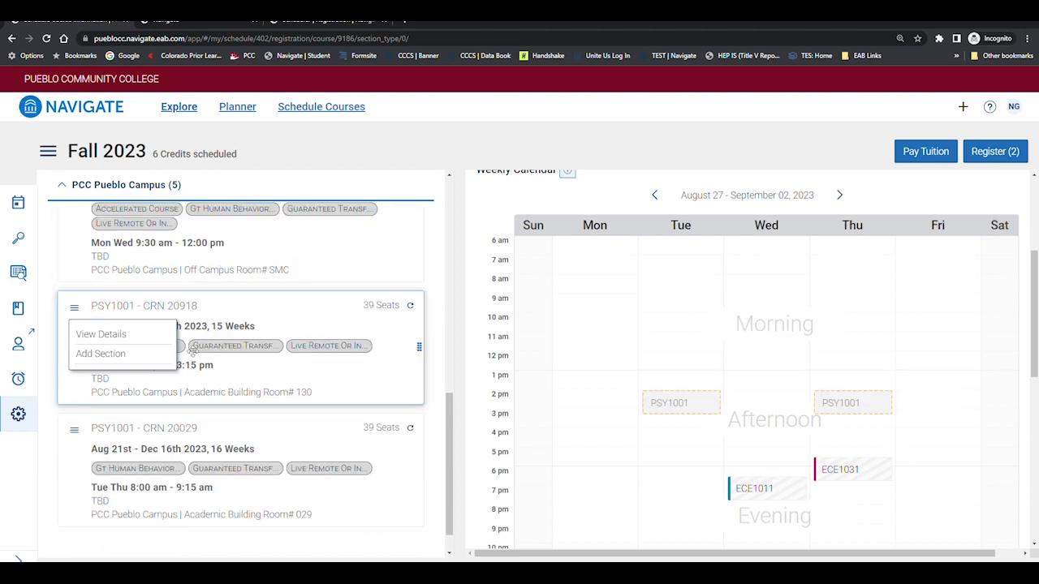
click(242, 333)
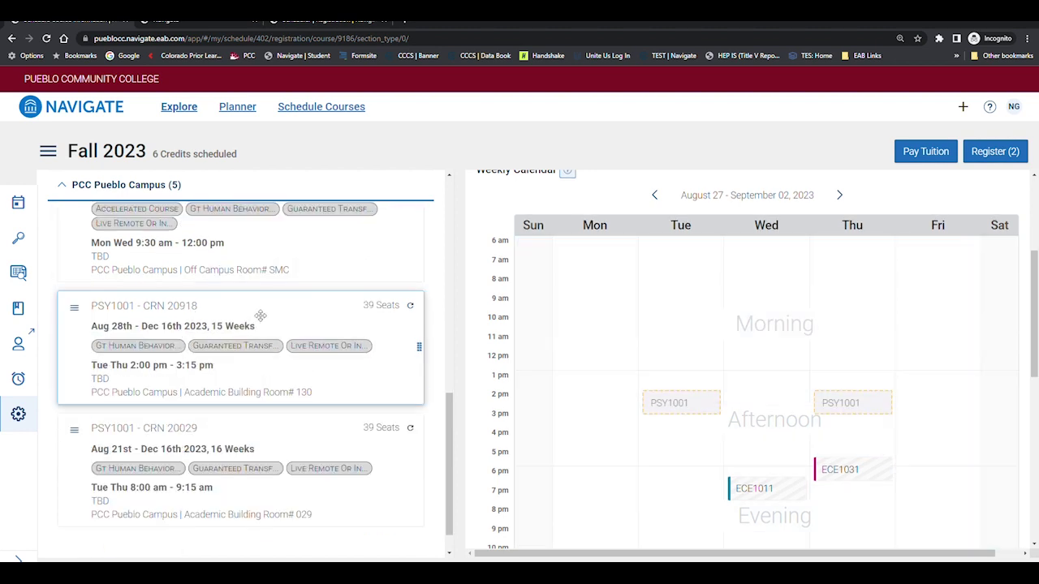
click(78, 312)
click(101, 354)
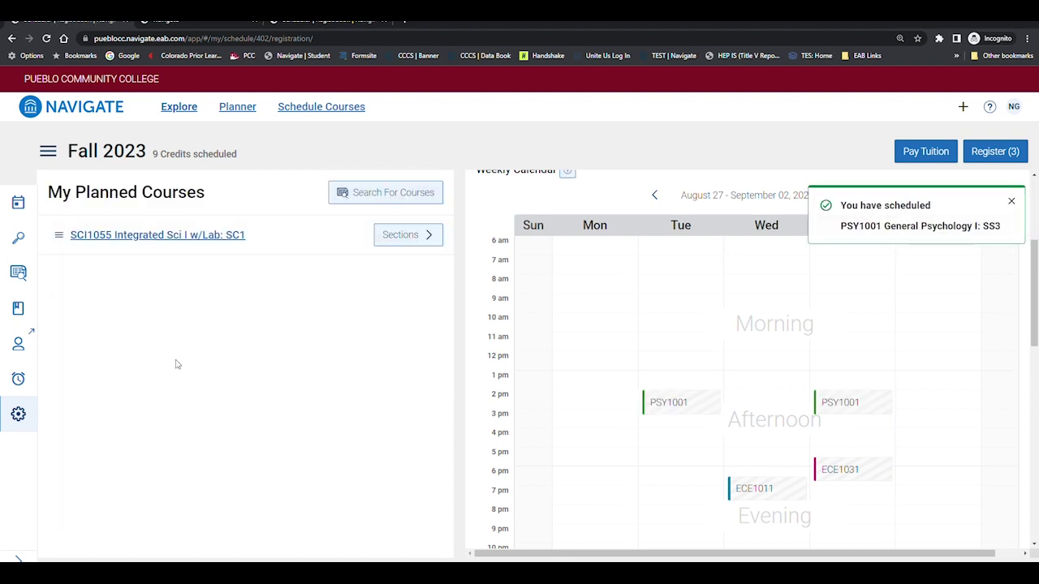
- Add the PCC Pueblo Campus section of SCI1055 Integrated Sci I w/Lab, CRN 20620, to the Fall 2023 schedule
click(411, 237)
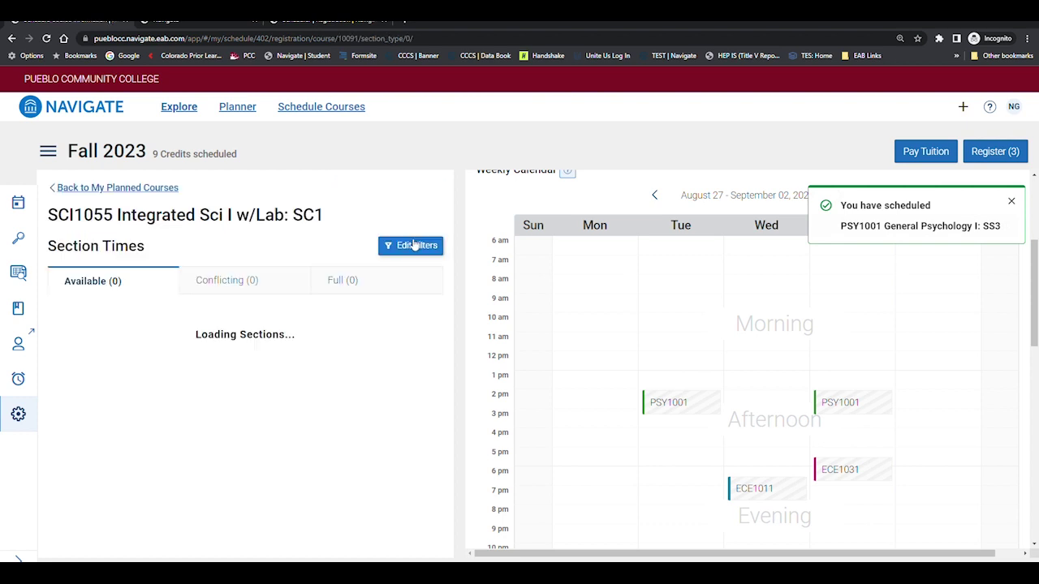
scroll(398, 268, down, 1)
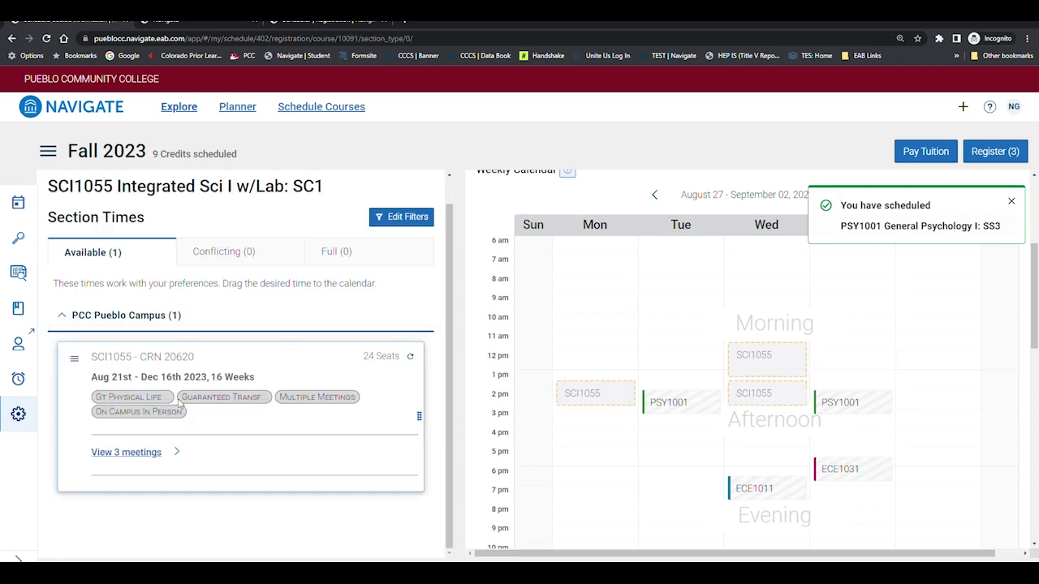
click(75, 360)
click(95, 403)
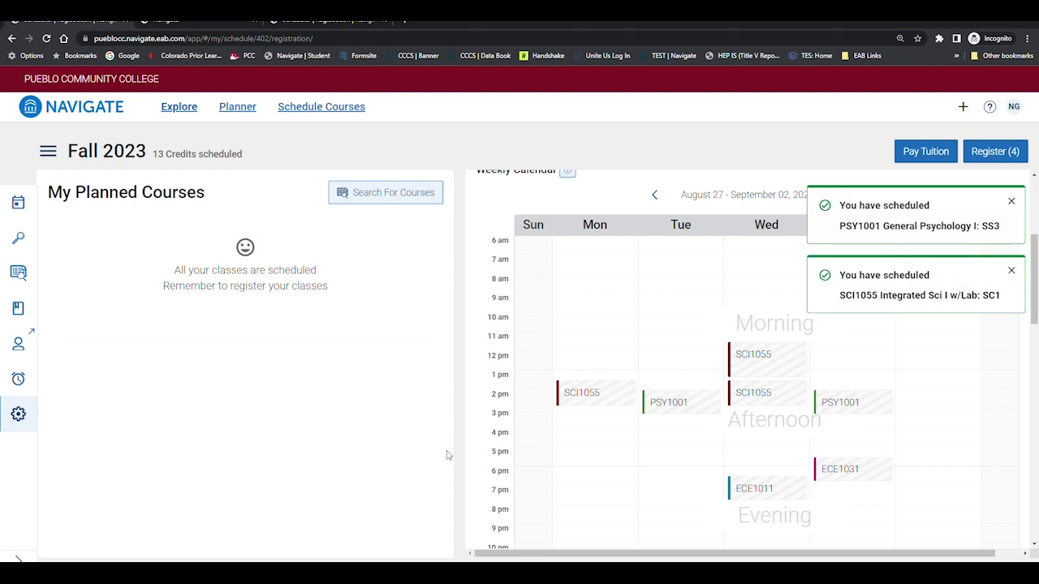
- Review the scheduled but unregistered courses, their drop and withdrawal dates and the Fall 2023 timeline, dismissing the PSY1001 notification
scroll(657, 432, down, 2)
scroll(657, 433, down, 4)
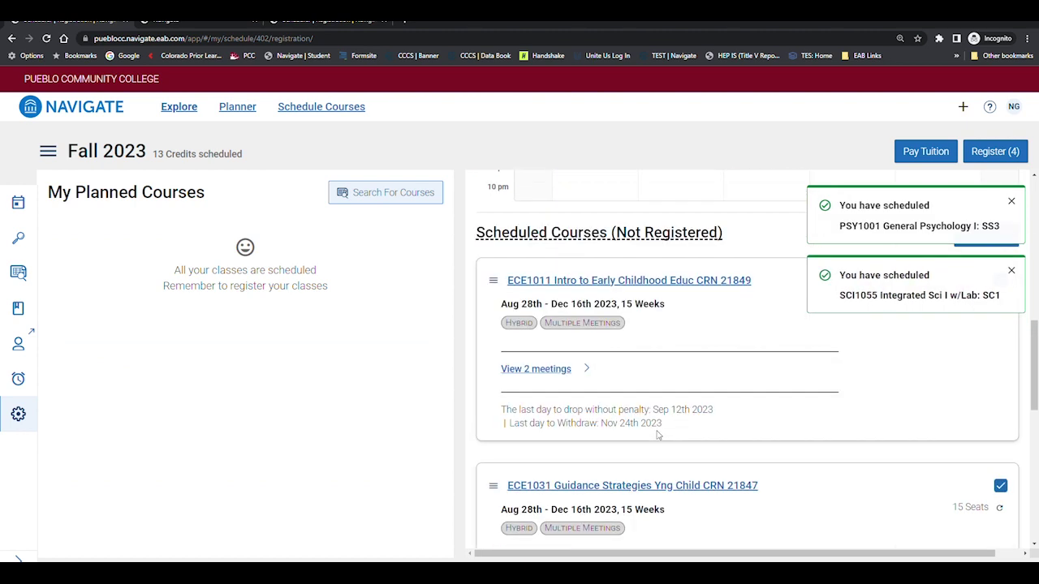
scroll(662, 436, down, 2)
scroll(664, 437, down, 2)
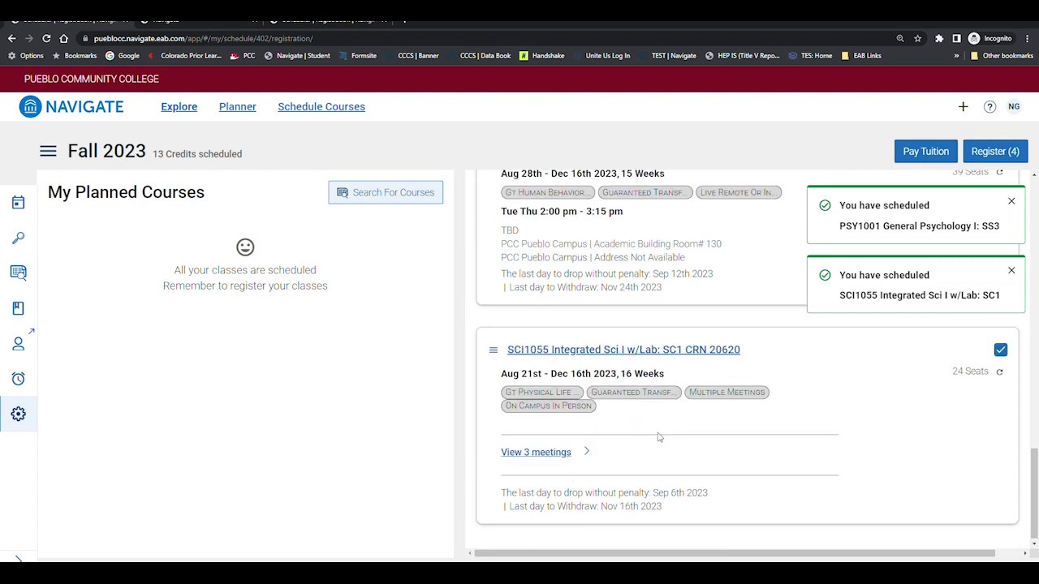
scroll(663, 438, up, 6)
click(1010, 199)
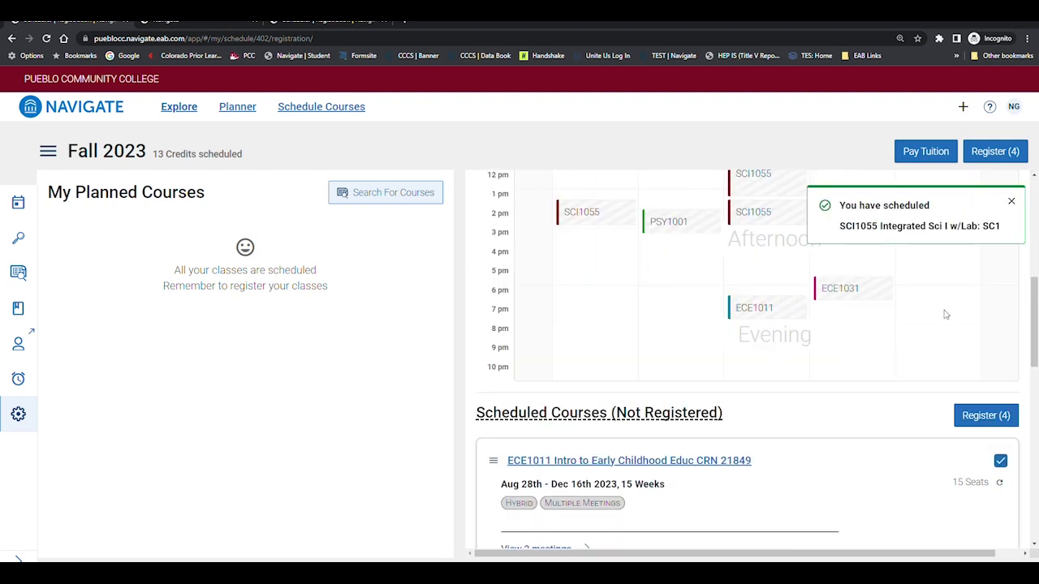
mouse_move(586, 421)
scroll(862, 433, down, 2)
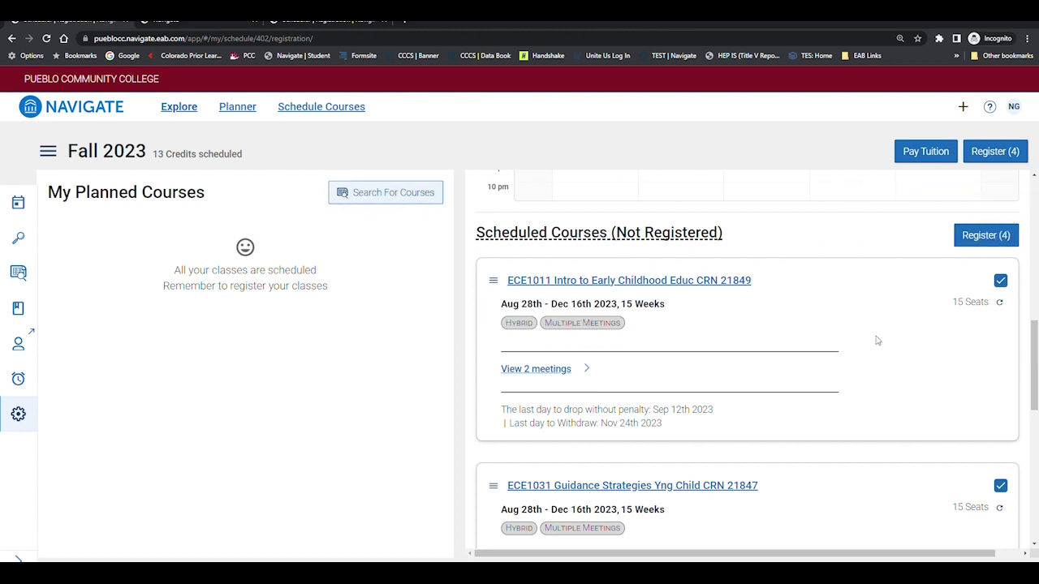
scroll(875, 345, up, 6)
scroll(876, 341, up, 1)
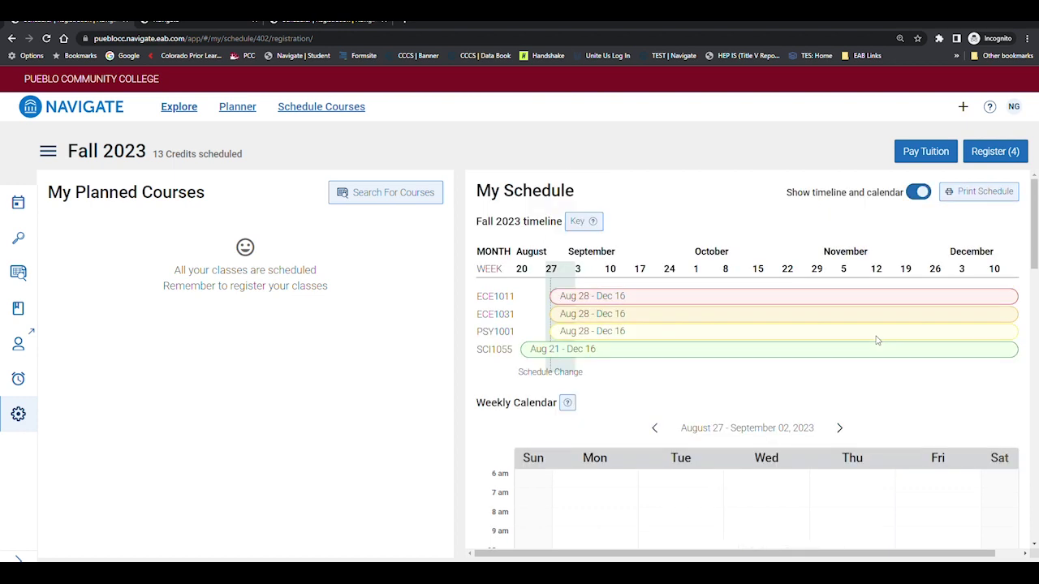